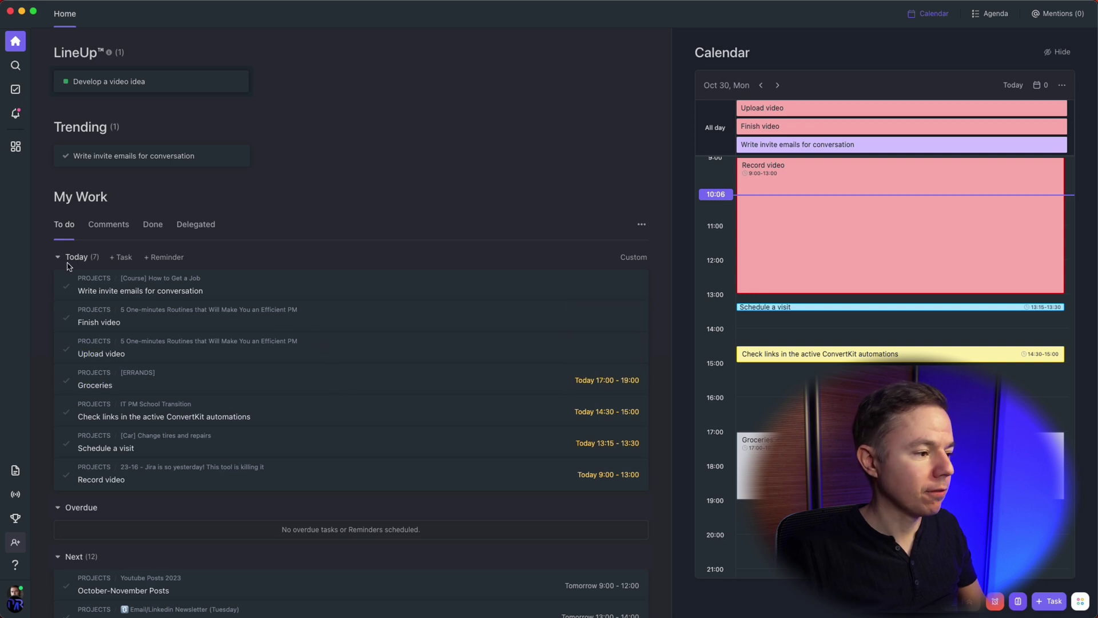
# Step: Review the My Work to-do list and schedule the "Write invite emails for conversation" task on today's calendar at 13:30–14:30
pyautogui.scroll(-2, 299, 380)
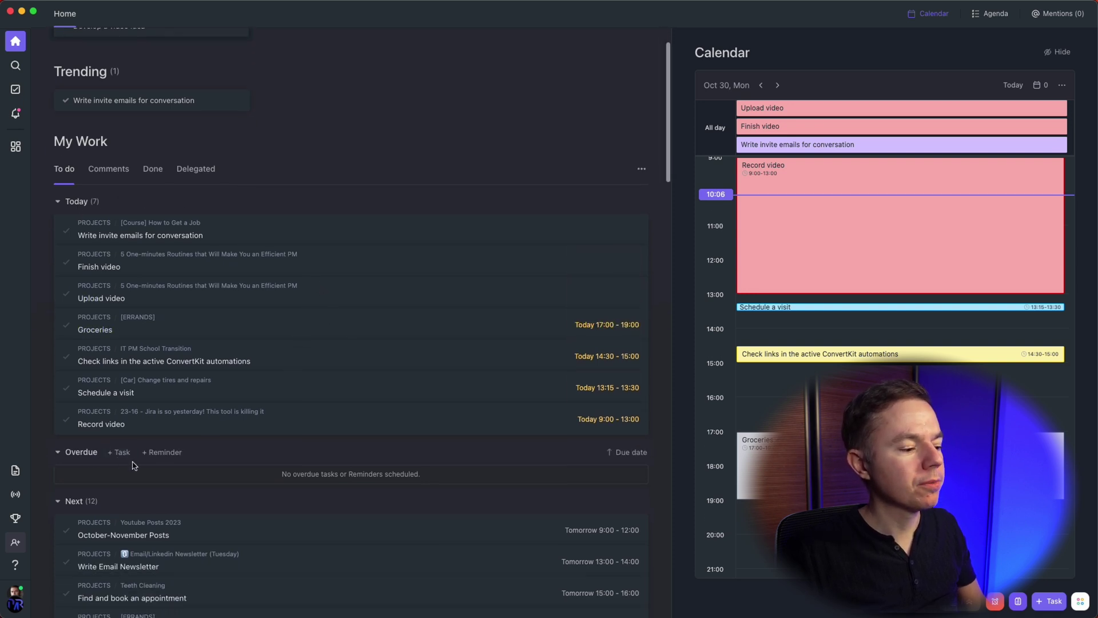
pyautogui.scroll(-4, 132, 465)
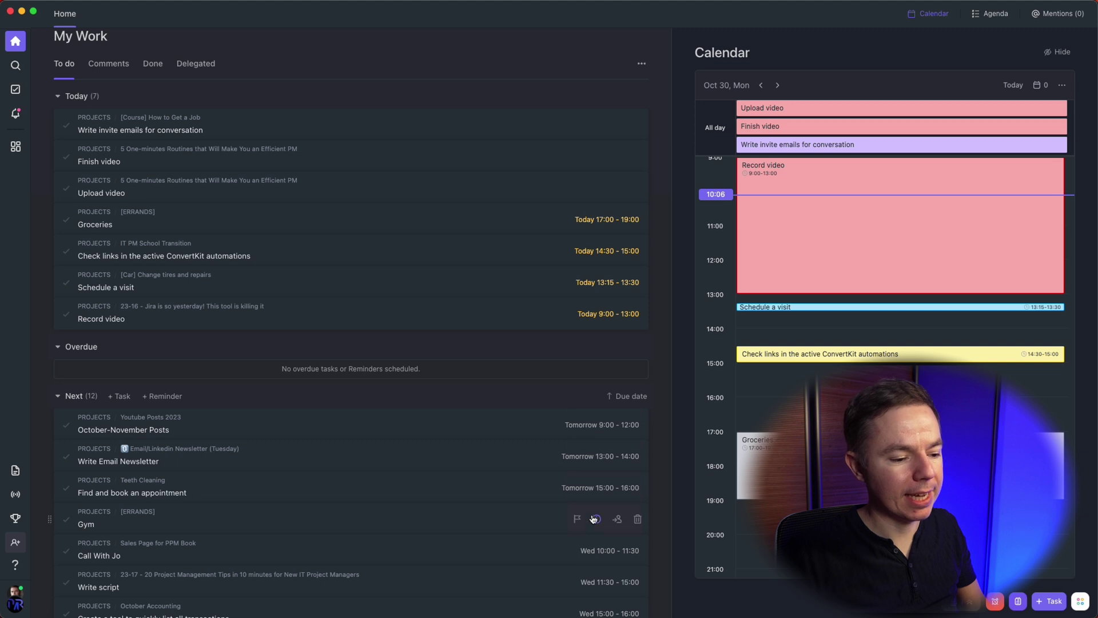
pyautogui.scroll(-14, 463, 503)
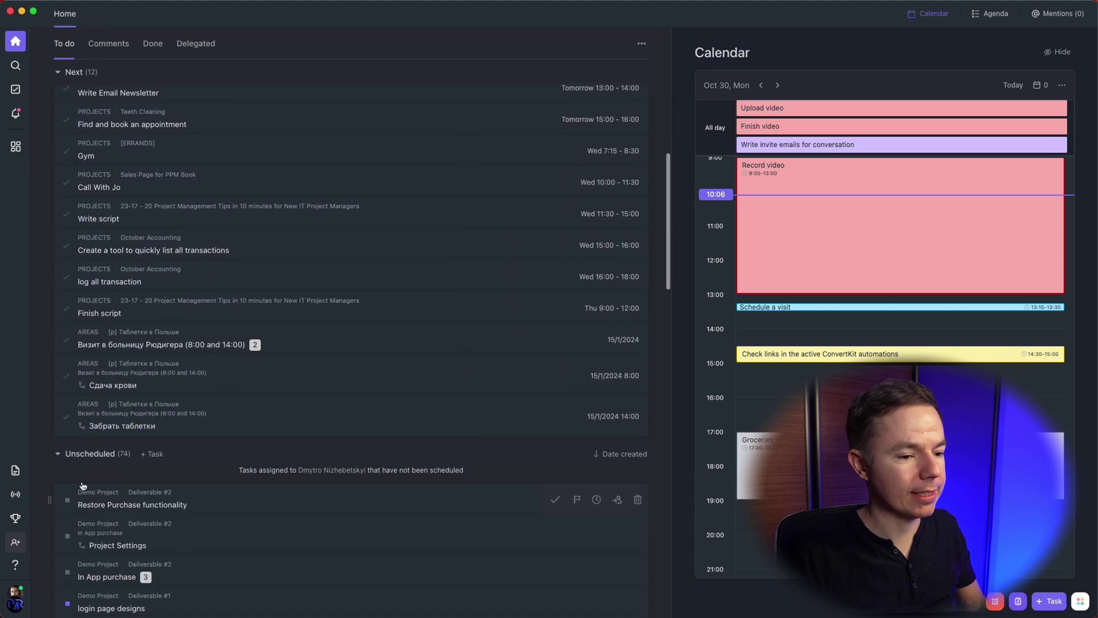
pyautogui.scroll(20, 115, 400)
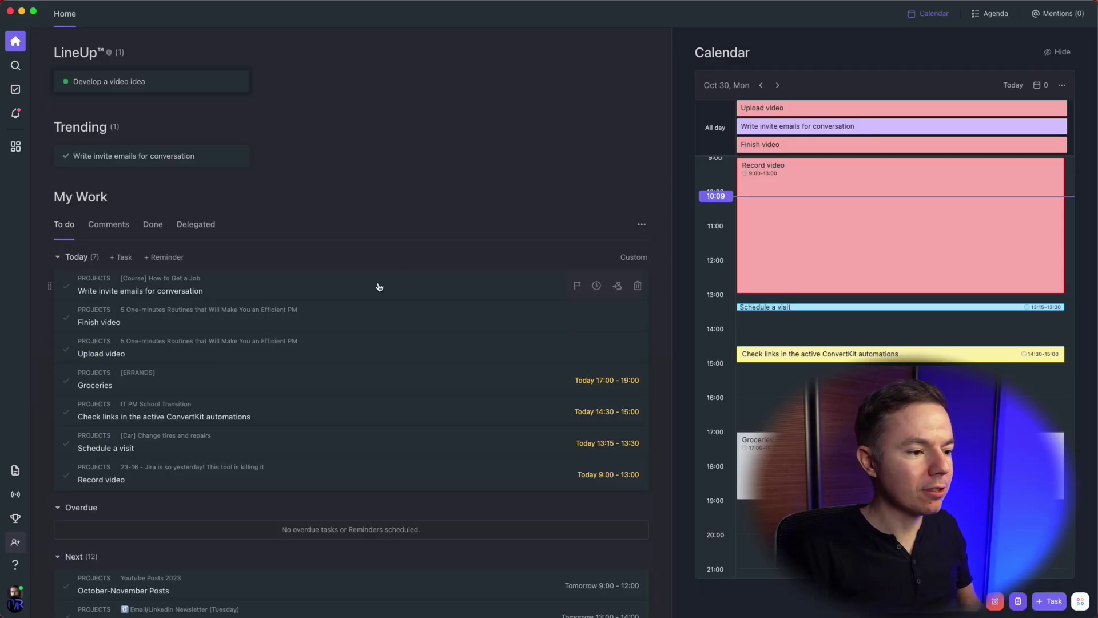
pyautogui.moveTo(362, 292); pyautogui.dragTo(766, 324)
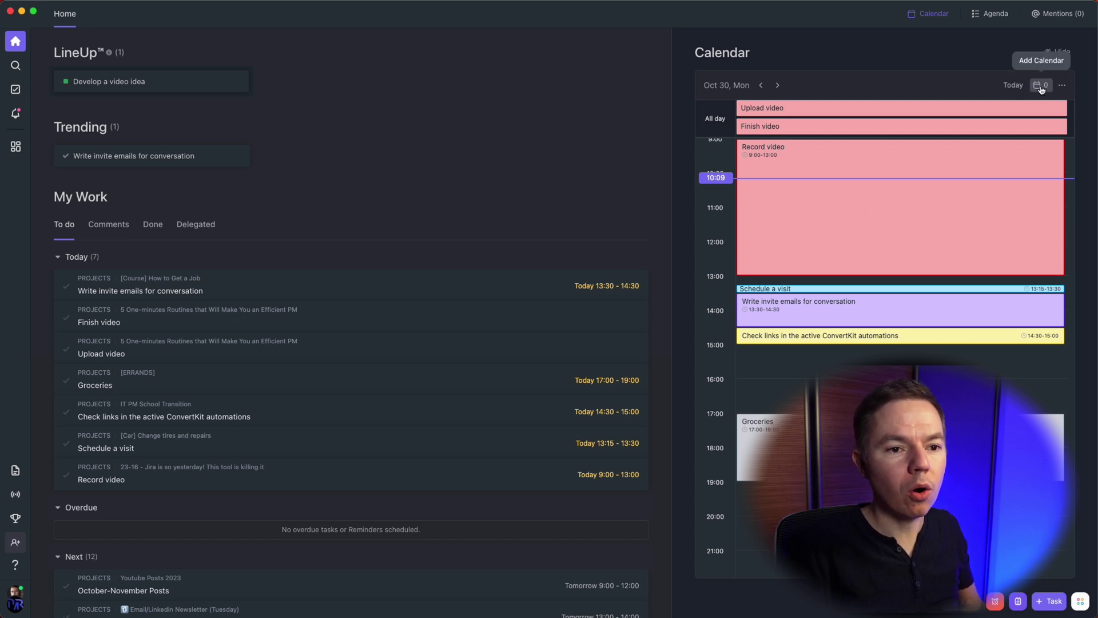
# Step: Show the synced Google account calendar's events and move the "Schedule a visit" task to 15:30–15:45
pyautogui.click(1038, 85)
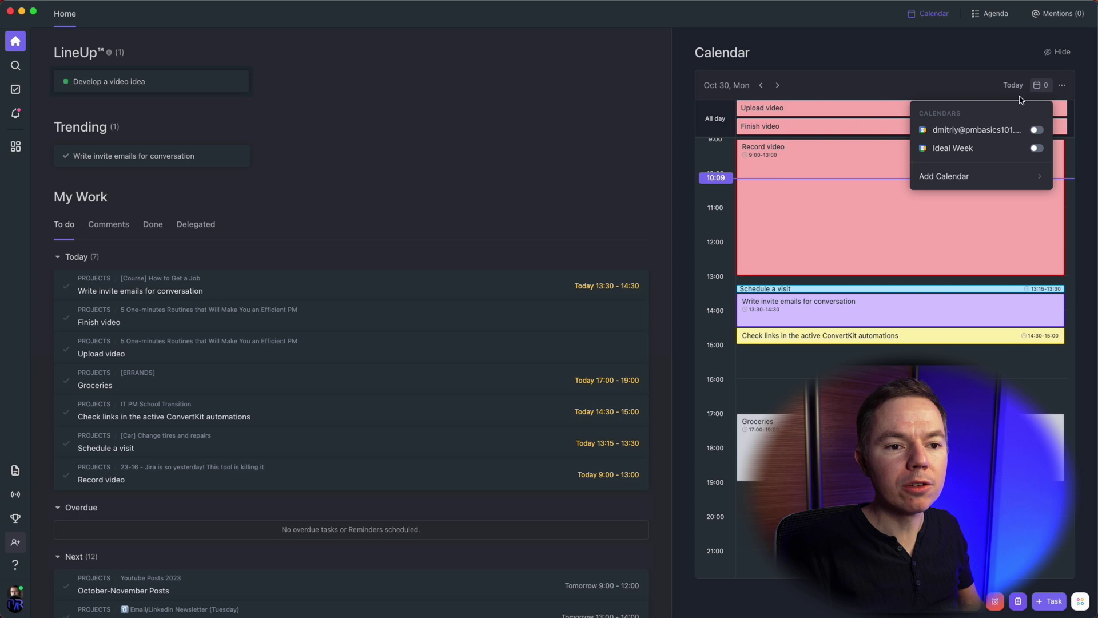
pyautogui.click(1037, 130)
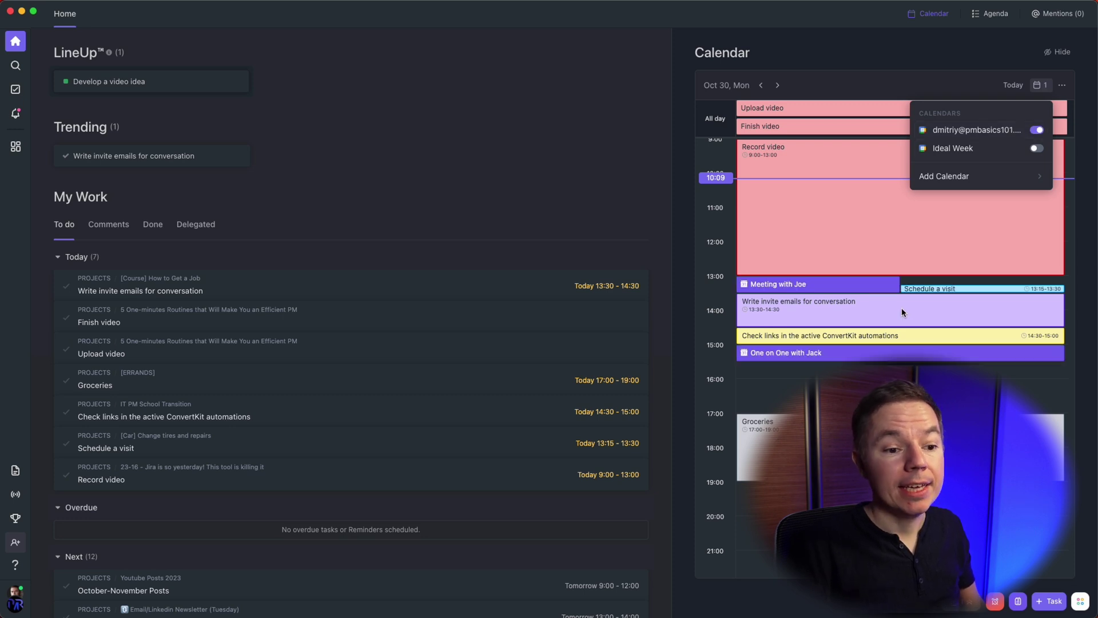
pyautogui.click(824, 362)
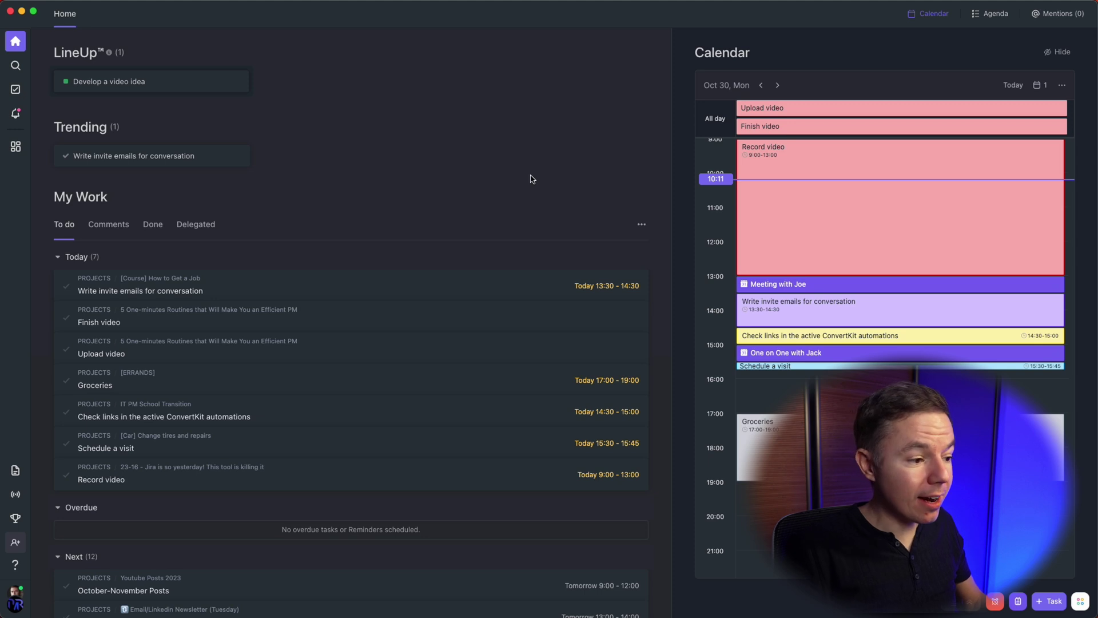
# Step: Create a reminder titled "My reminder" and view its options for converting it to a task in a list
pyautogui.write('rM')
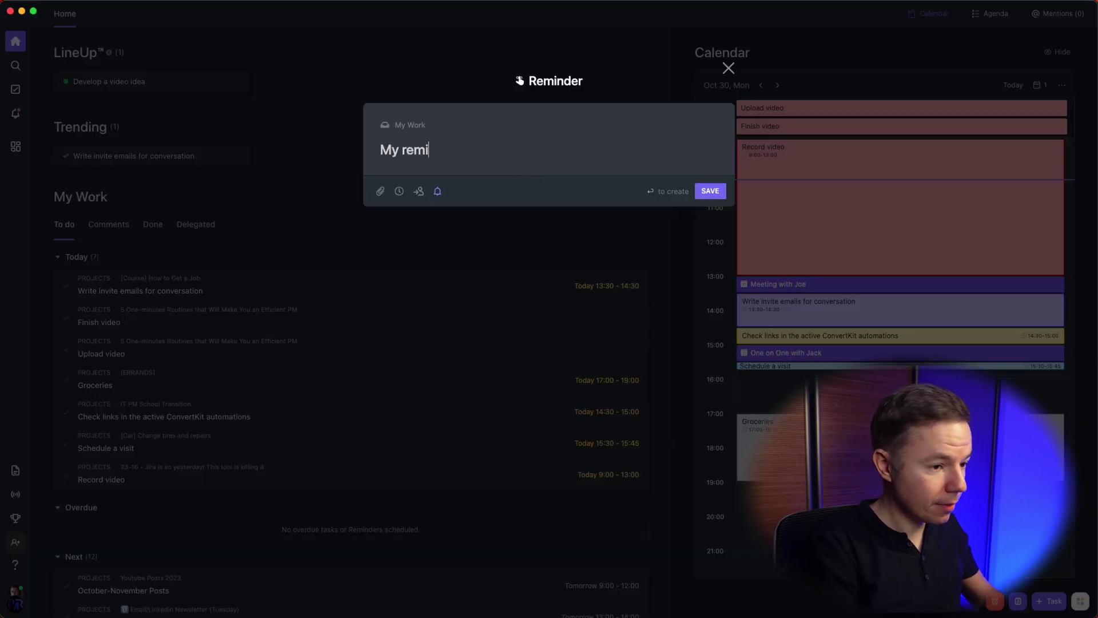
pyautogui.press('Return')
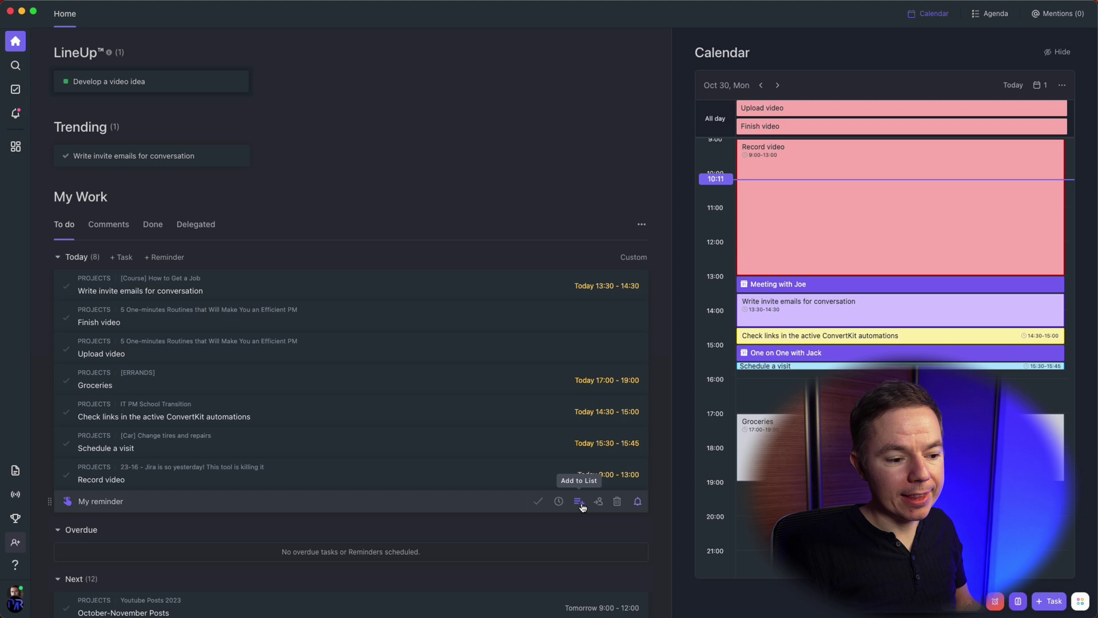
pyautogui.click(579, 503)
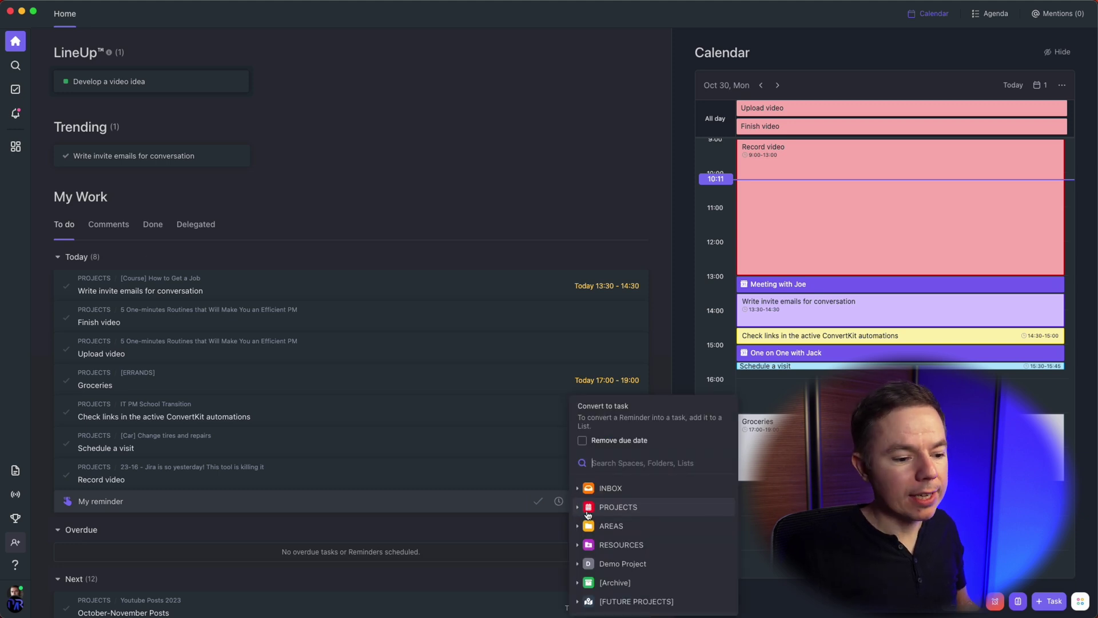
pyautogui.click(500, 511)
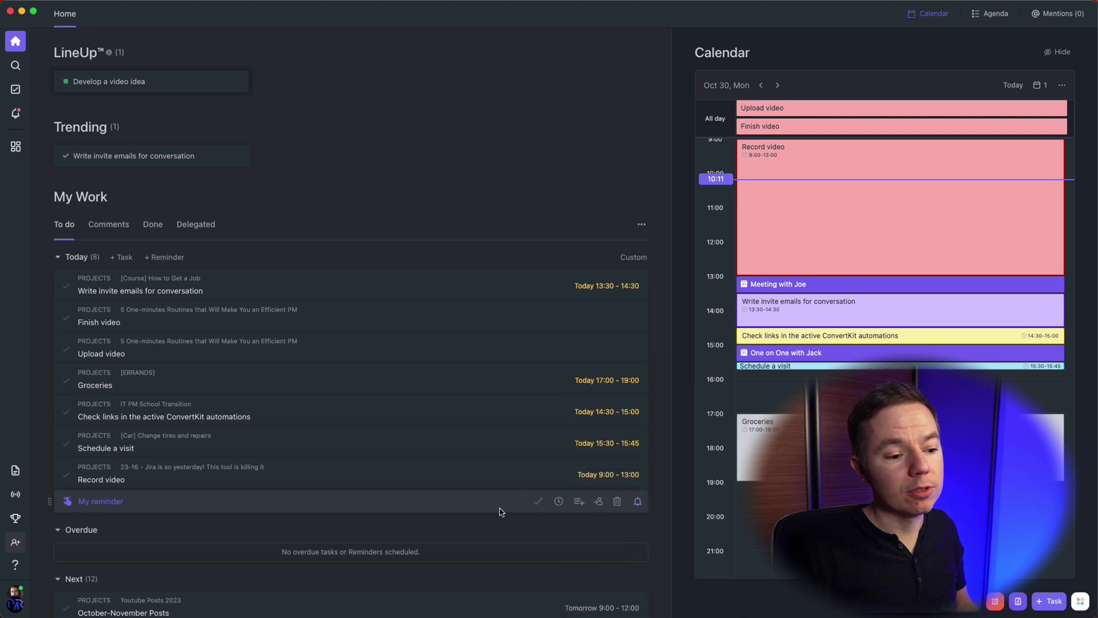
# Step: Delegate "My reminder" to the other workspace member and open the list of delegated items
pyautogui.click(599, 503)
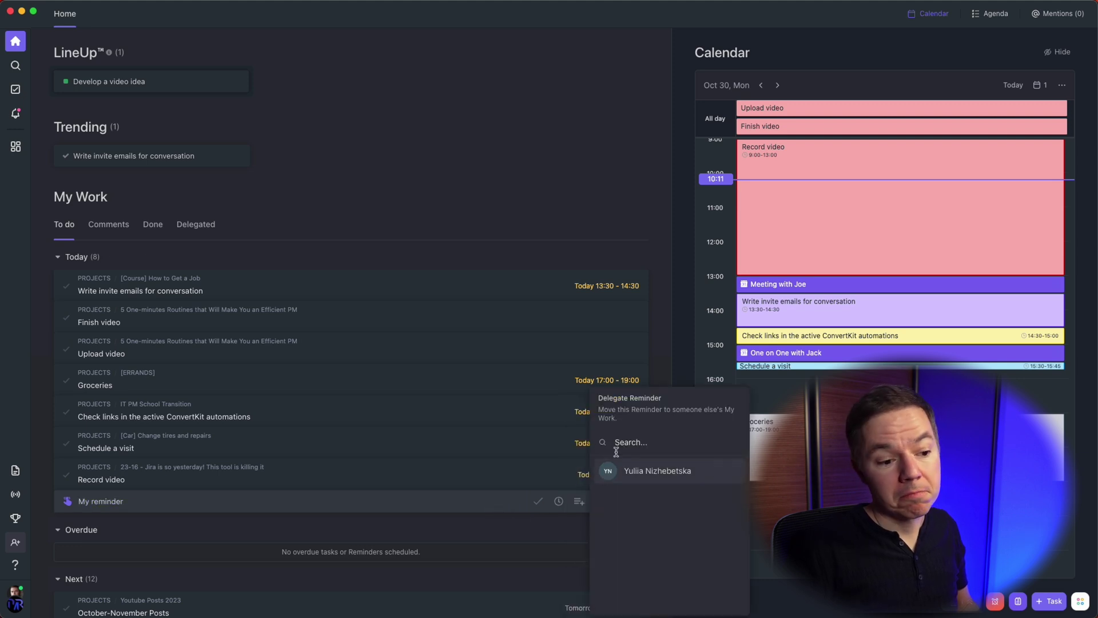
pyautogui.click(649, 472)
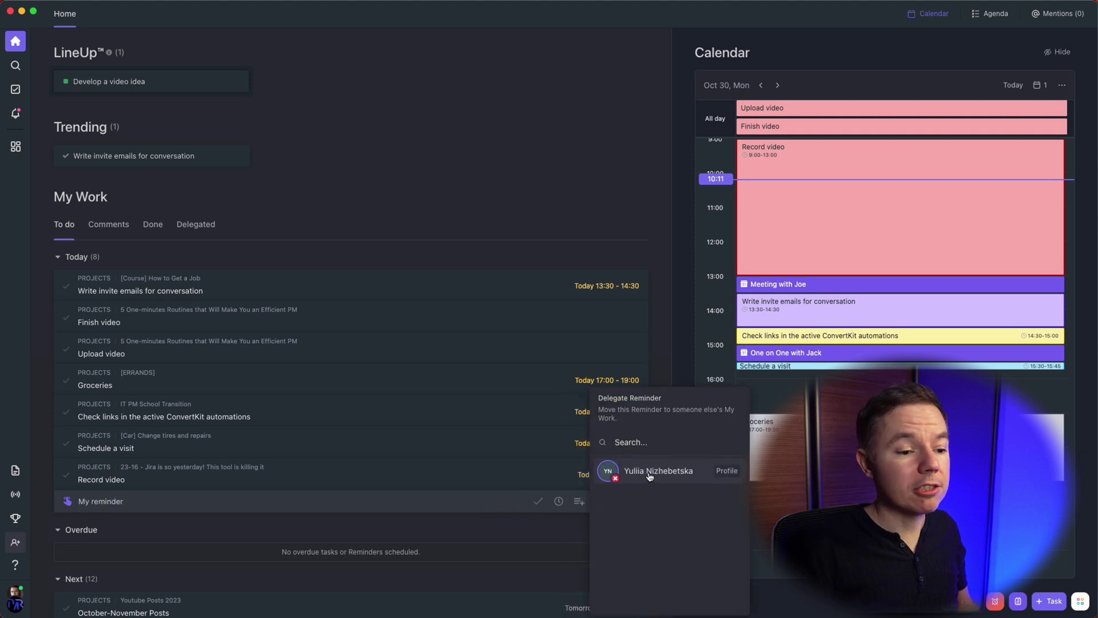
pyautogui.click(203, 226)
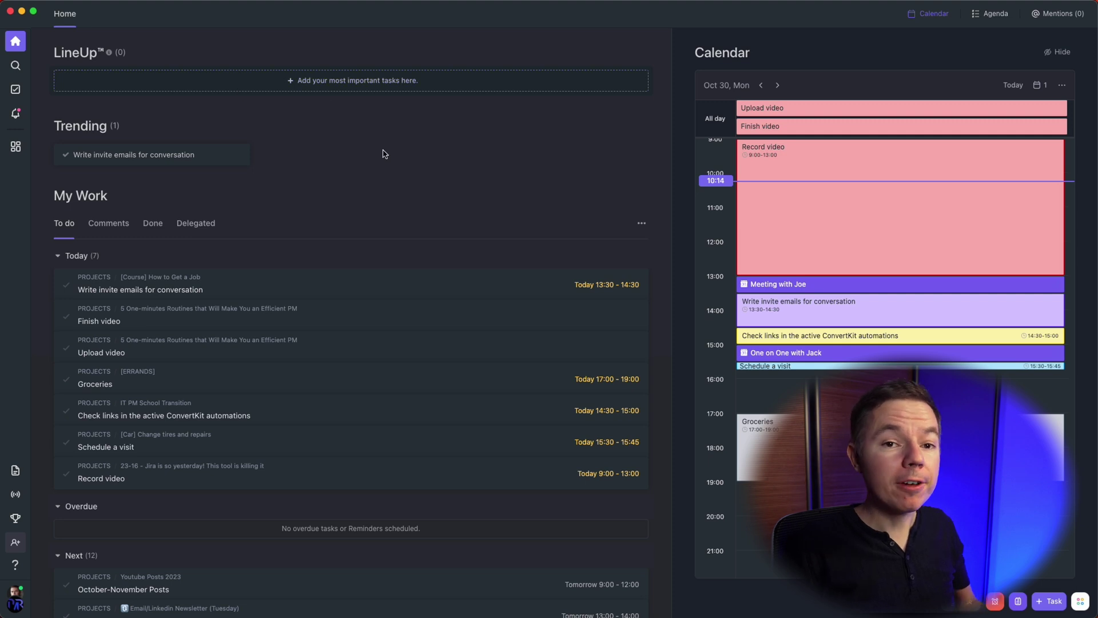
# Step: Add "Finish video", "Upload video" and "Write invite emails for conversation" to LineUp, and open task selection for the teammate's LineUp
pyautogui.moveTo(380, 305); pyautogui.dragTo(255, 85)
pyautogui.moveTo(331, 353); pyautogui.dragTo(302, 88)
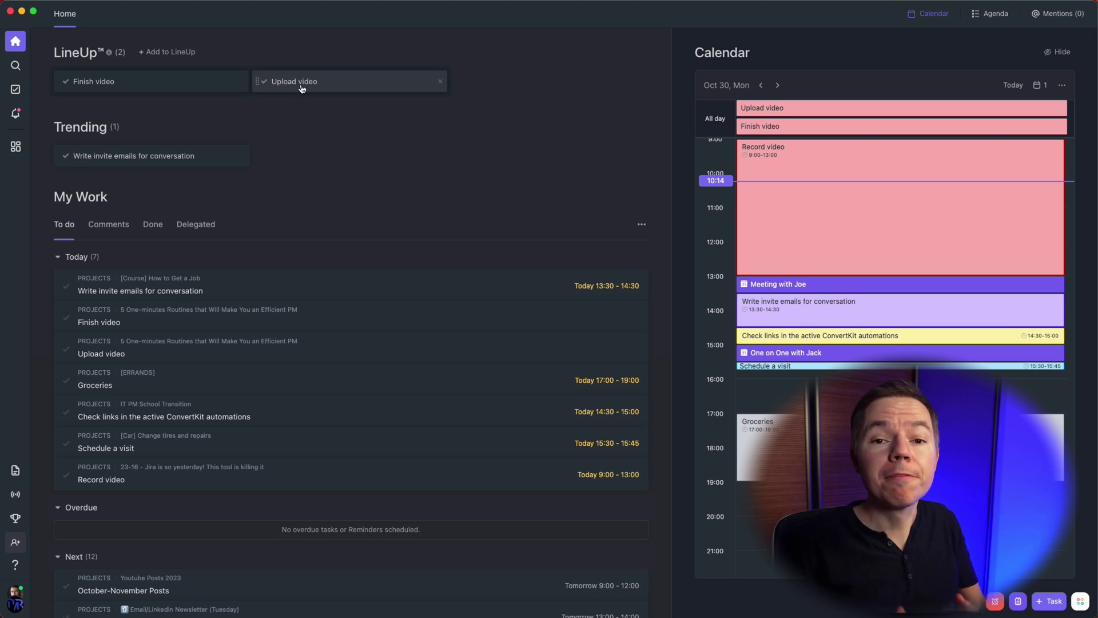
pyautogui.moveTo(243, 295); pyautogui.dragTo(472, 88)
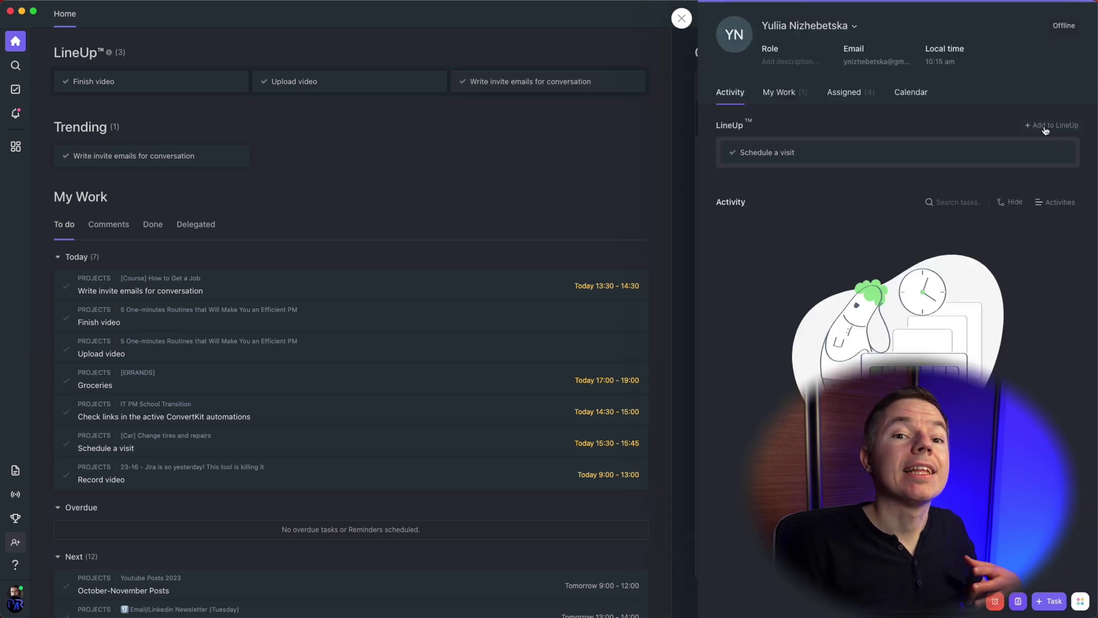
pyautogui.click(1046, 126)
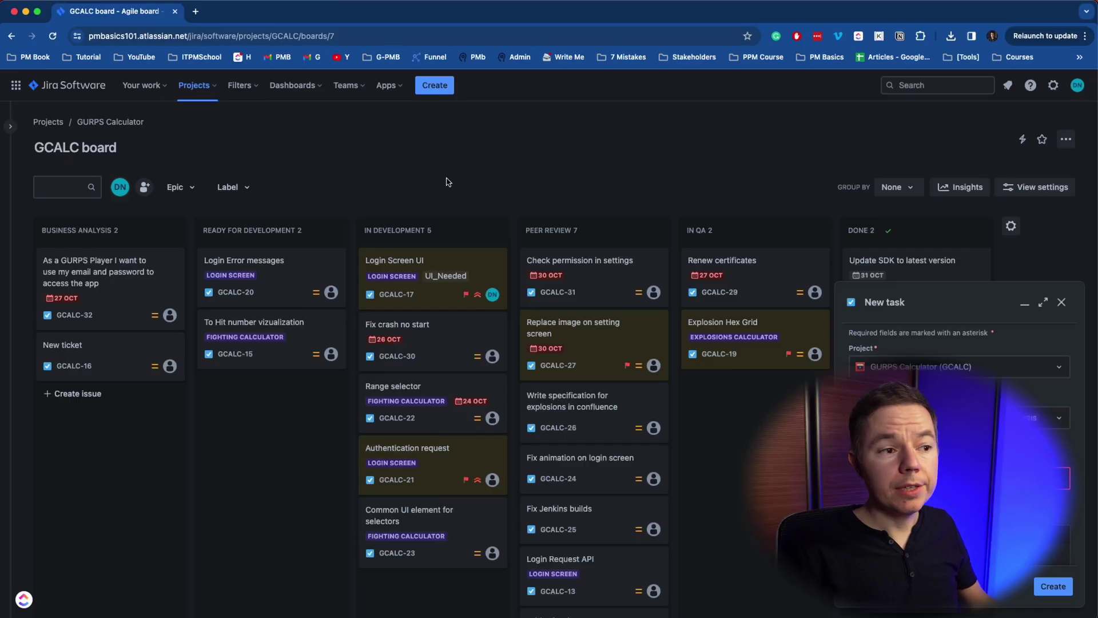
# Step: Switch to Jira and open the issue creation form with its project choices for the GURPS Calculator board
pyautogui.click(434, 85)
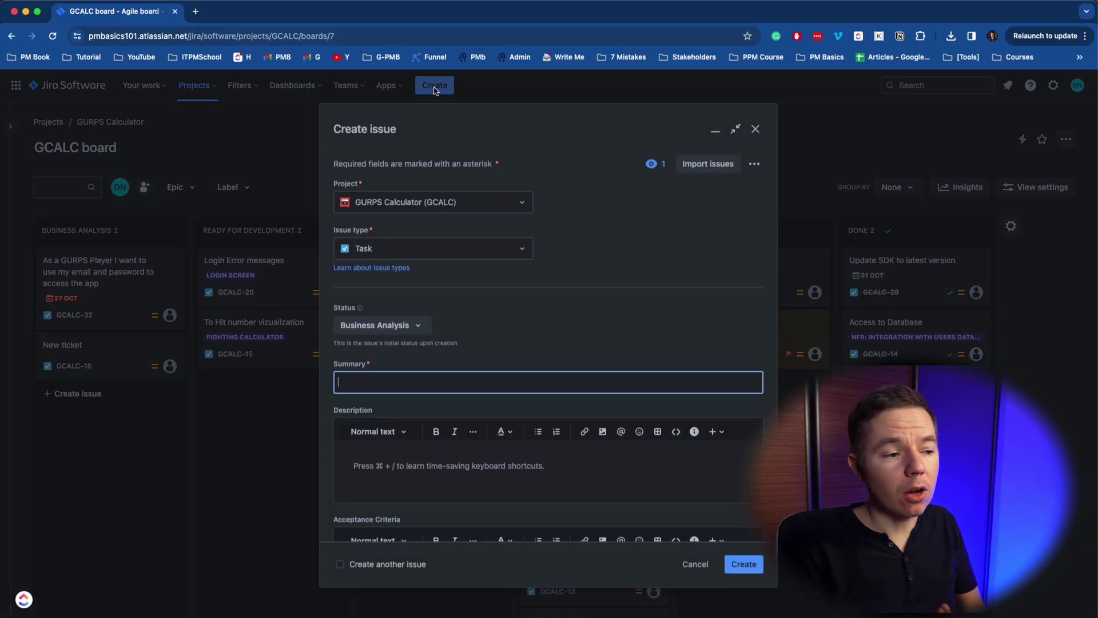
pyautogui.click(434, 206)
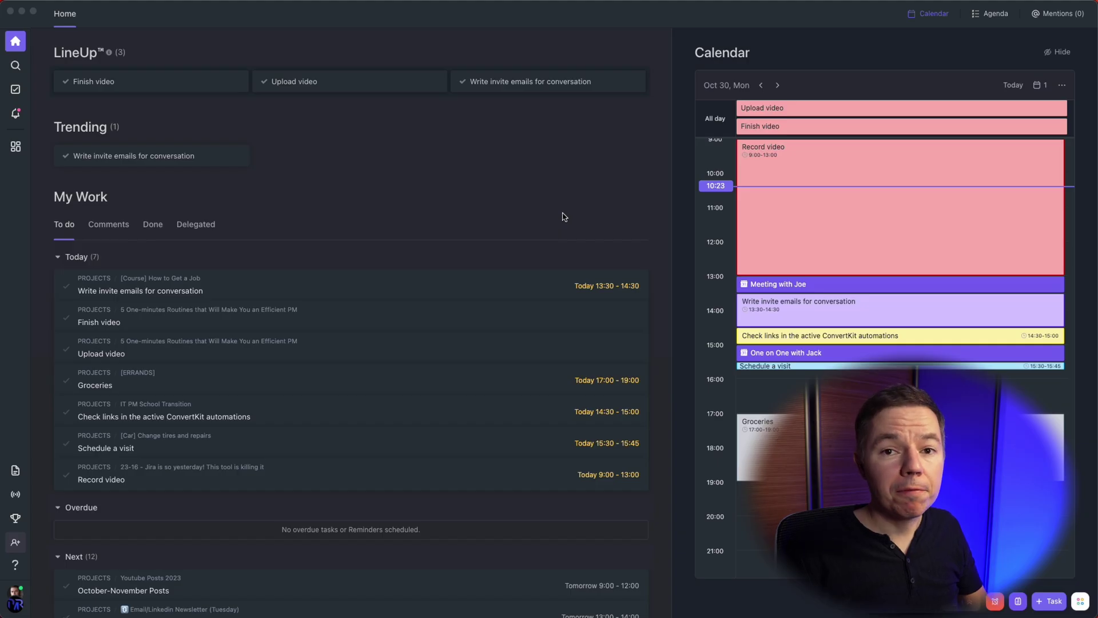
# Step: Switch back to ClickUp's spaces, collapse the PROJECTS space and open the Deliverable #1 list in Demo Project
pyautogui.click(16, 89)
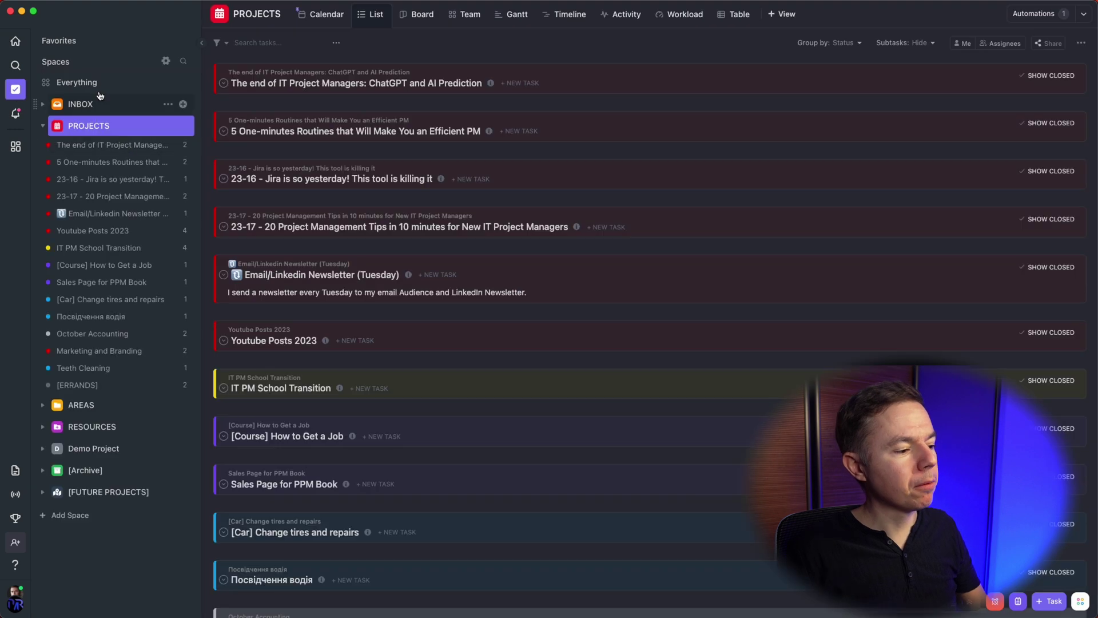
pyautogui.click(43, 128)
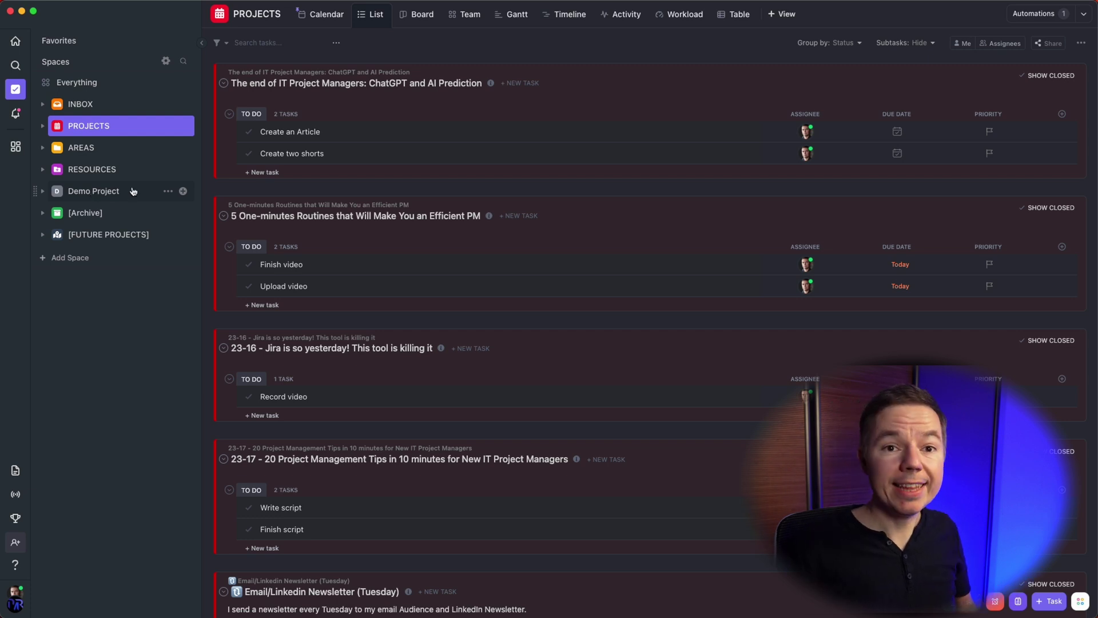
pyautogui.click(90, 194)
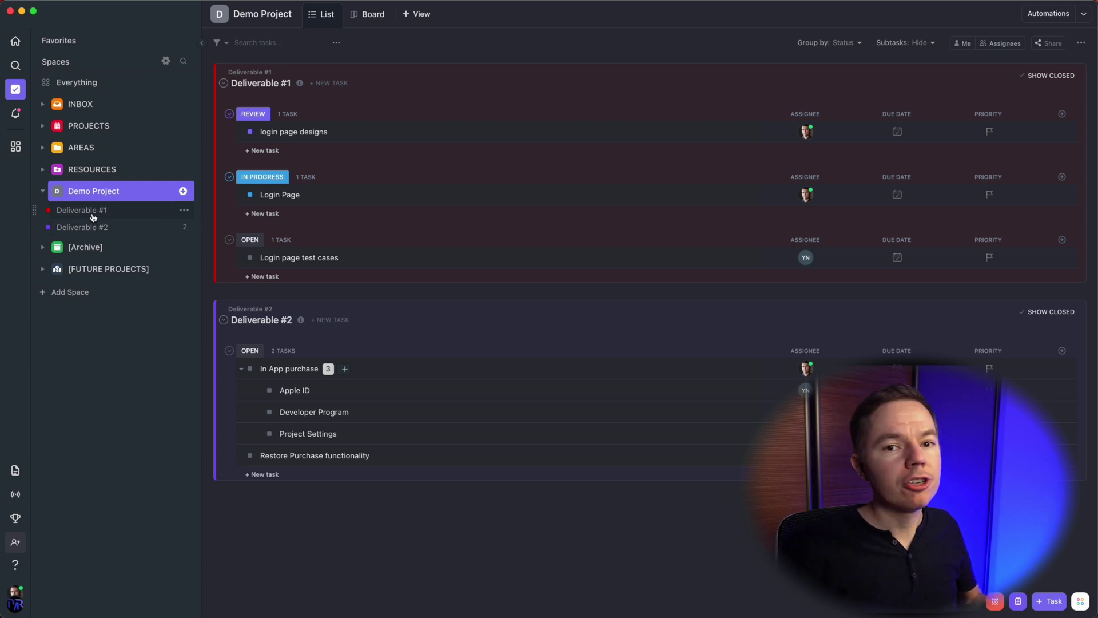
pyautogui.click(97, 210)
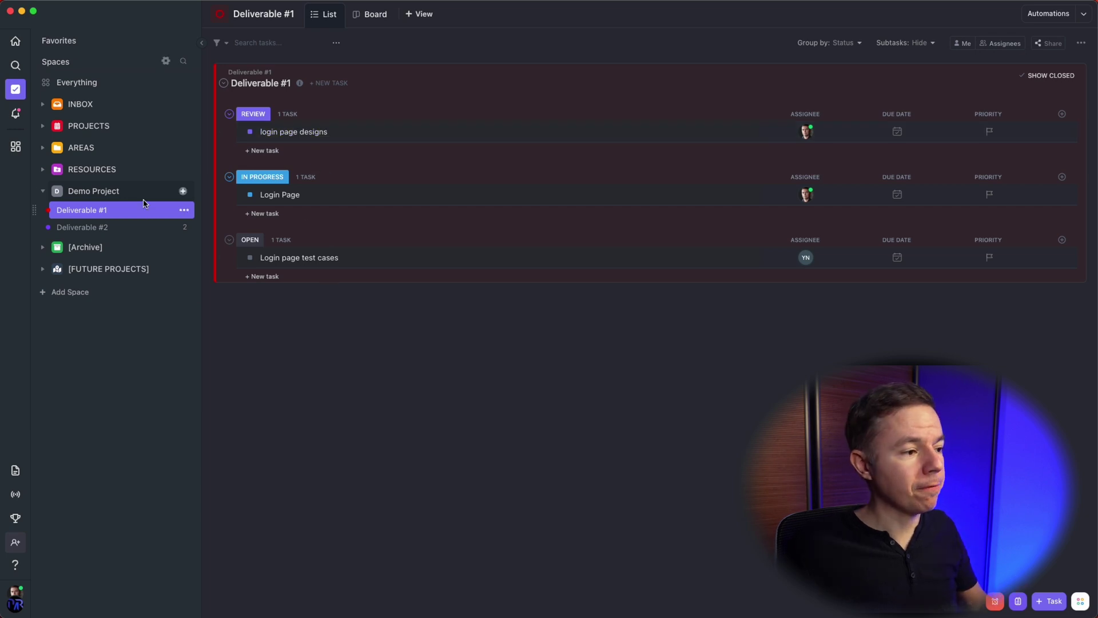
# Step: Create a folder named "Folder" in the Demo Project space and return to the space's overall task list
pyautogui.click(183, 191)
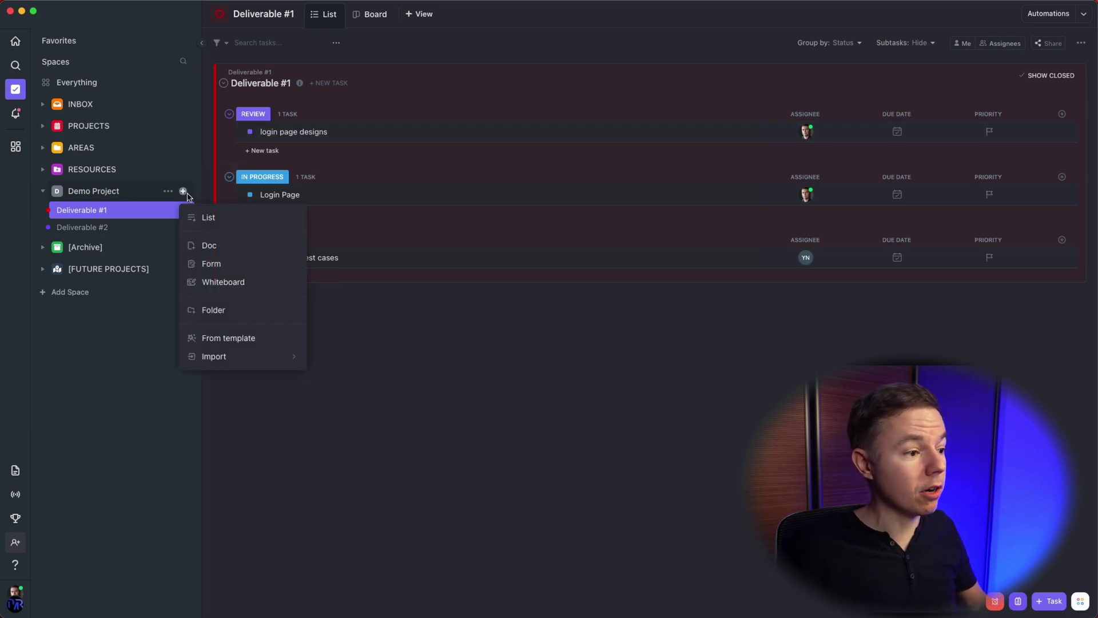
pyautogui.click(213, 309)
pyautogui.write('Folder')
pyautogui.press('Return')
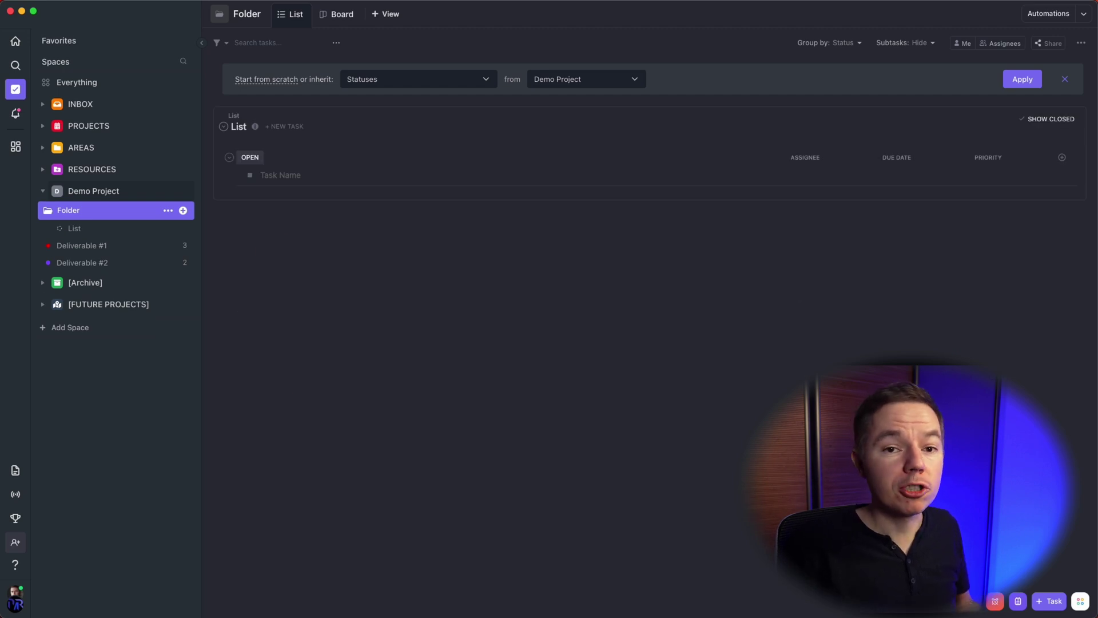
pyautogui.moveTo(322, 136)
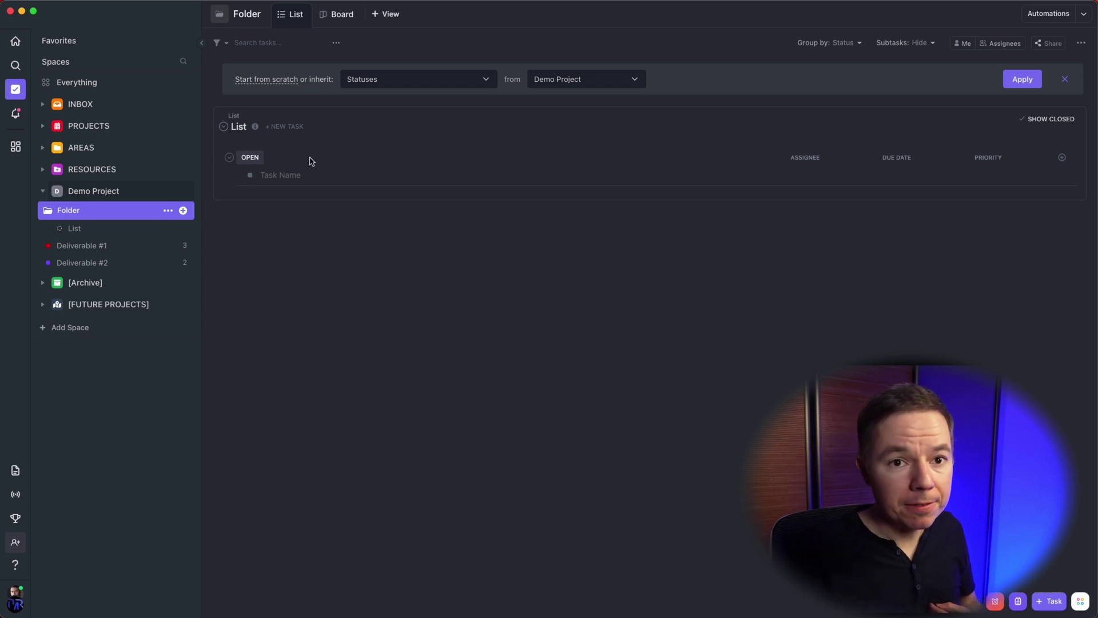
pyautogui.click(97, 194)
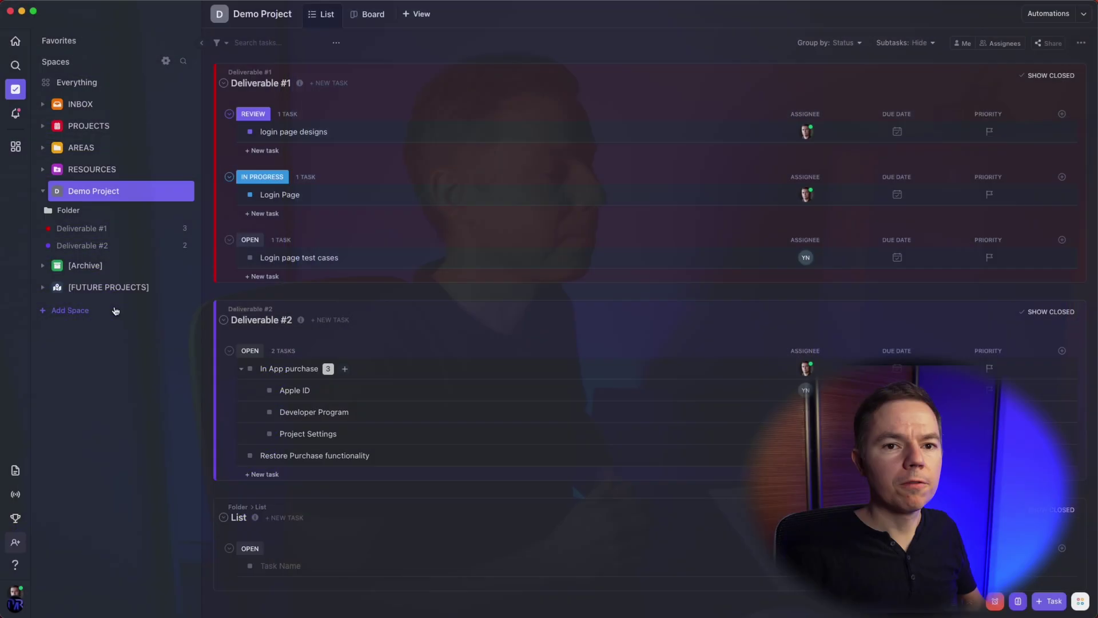
# Step: Start creating a new Space named "New Space" and continue to its color and avatar settings
pyautogui.click(115, 311)
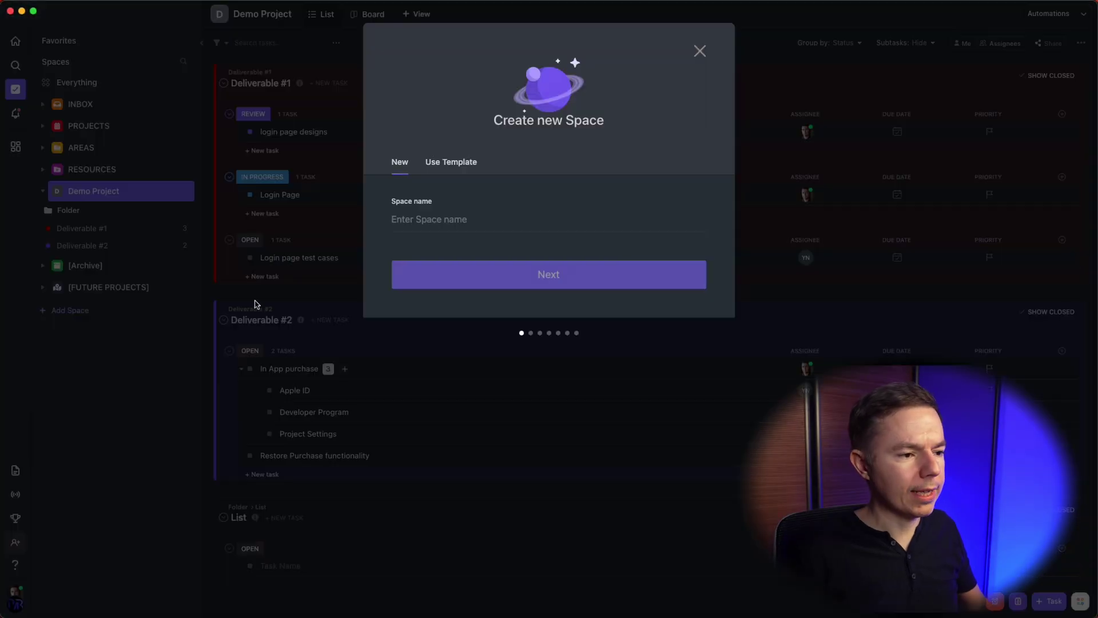
pyautogui.write('New ')
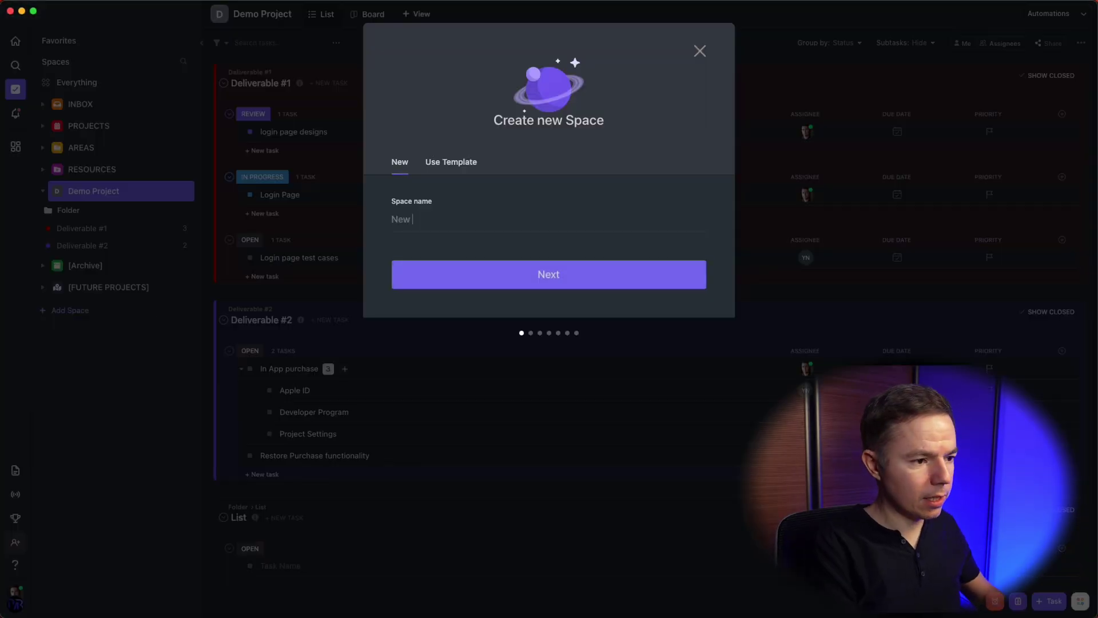
pyautogui.write('Space')
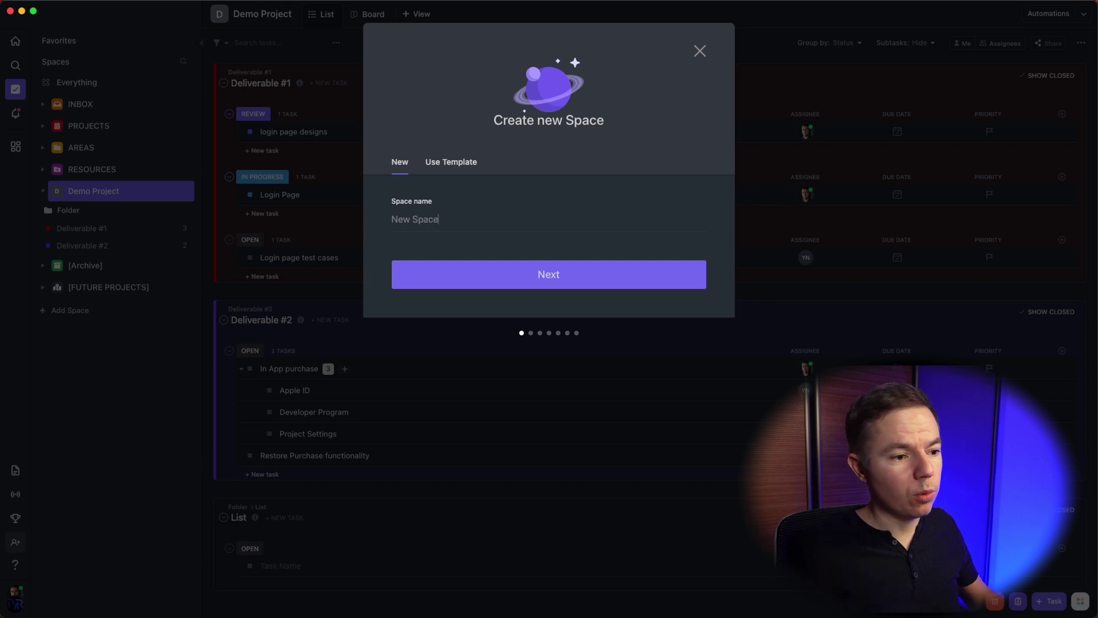
pyautogui.click(488, 283)
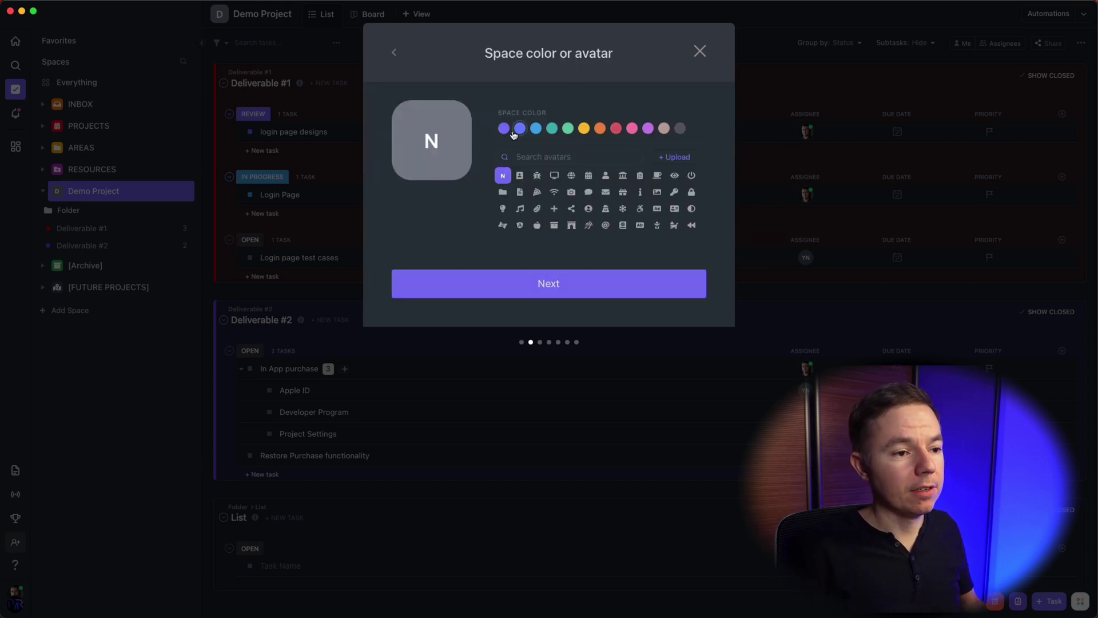
# Step: Give the new Space a red color and the camera avatar, and continue to its sharing settings
pyautogui.click(616, 128)
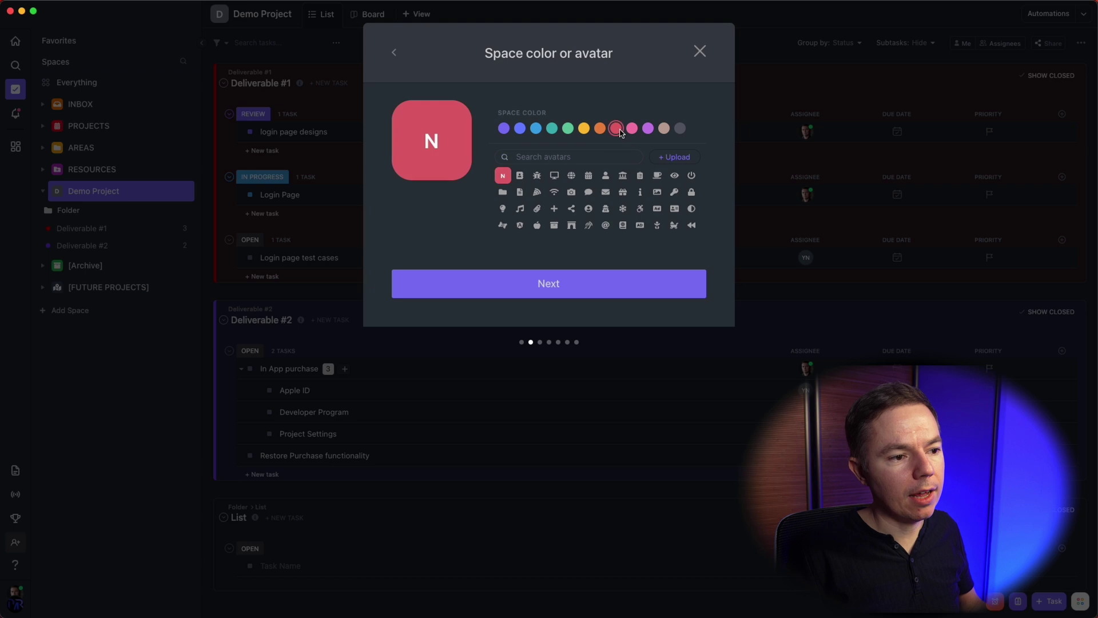
pyautogui.click(572, 195)
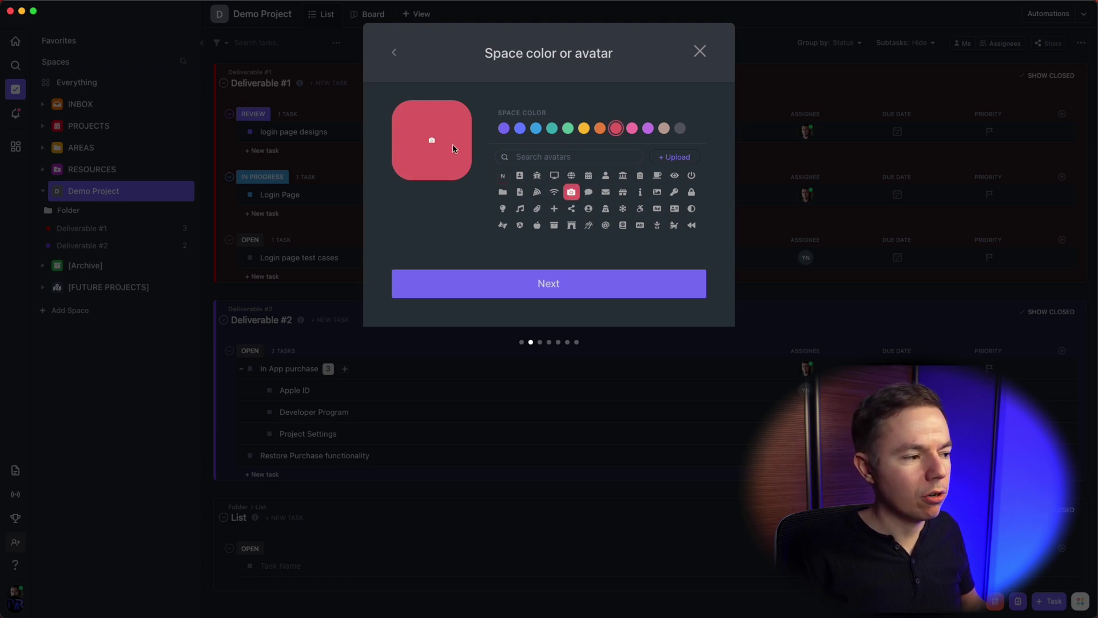
pyautogui.click(546, 286)
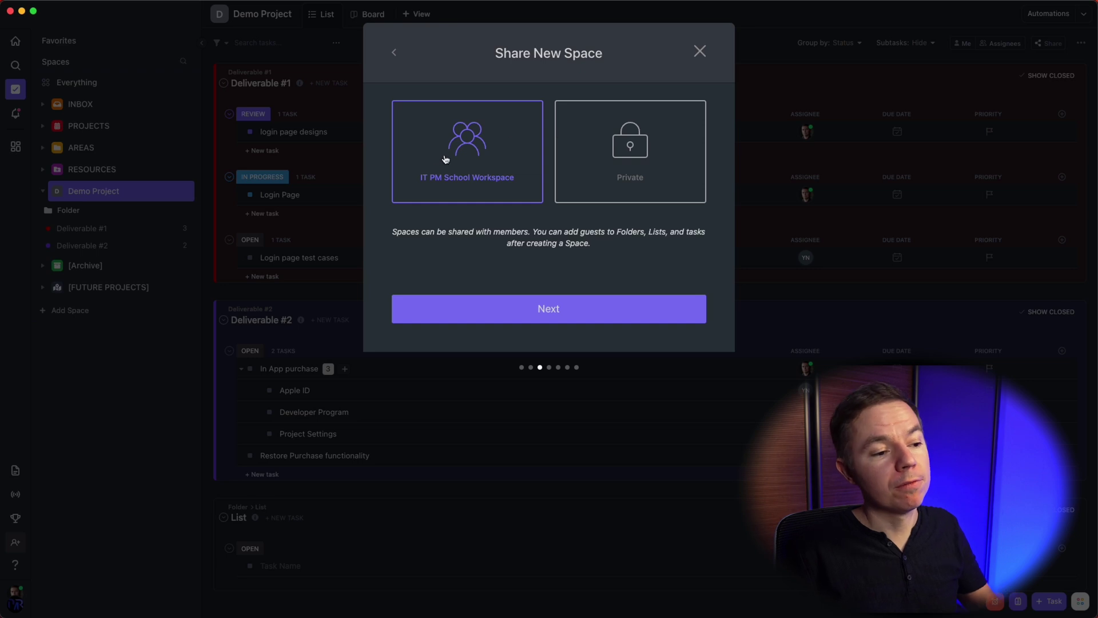
# Step: Share the new Space with IT PM School Workspace, compare the status templates, and choose Two Statuses before continuing to the ClickApps
pyautogui.click(566, 308)
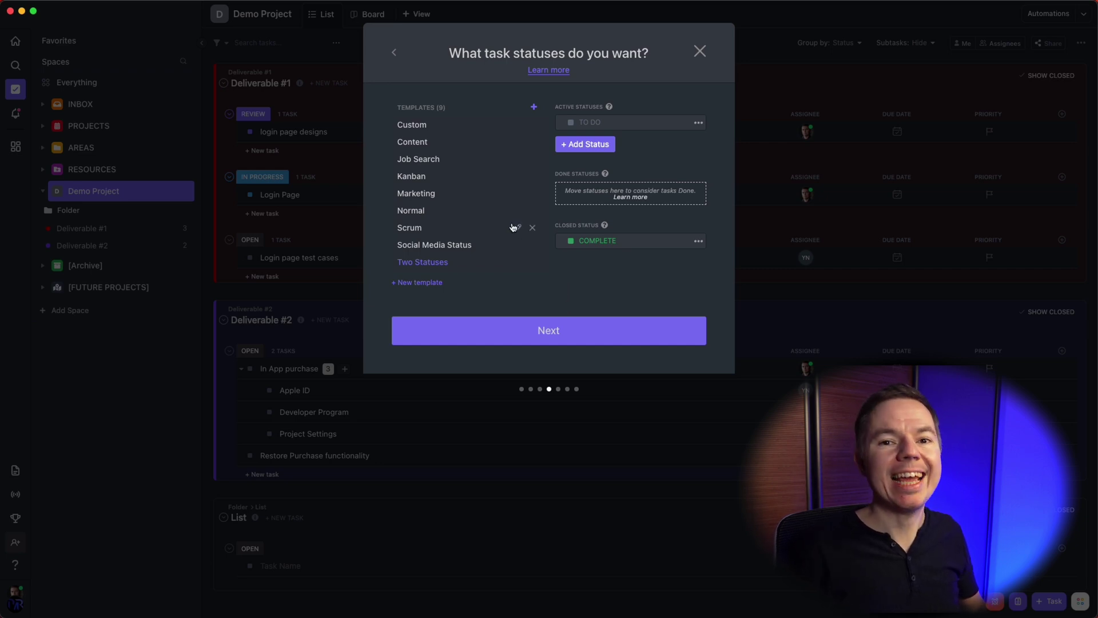
pyautogui.moveTo(521, 221)
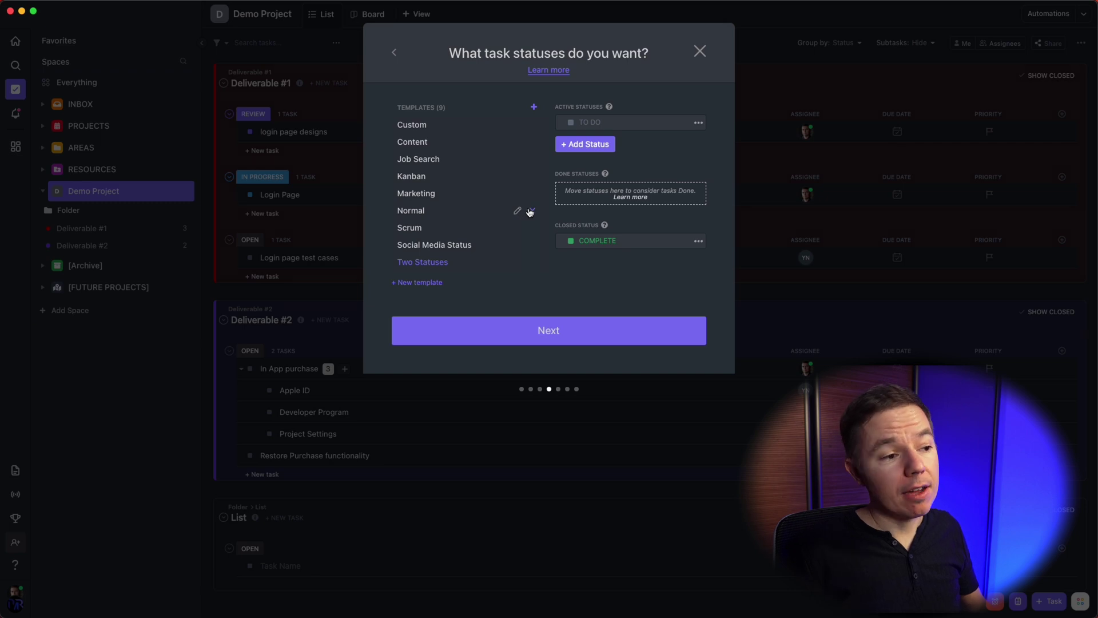
pyautogui.moveTo(417, 172)
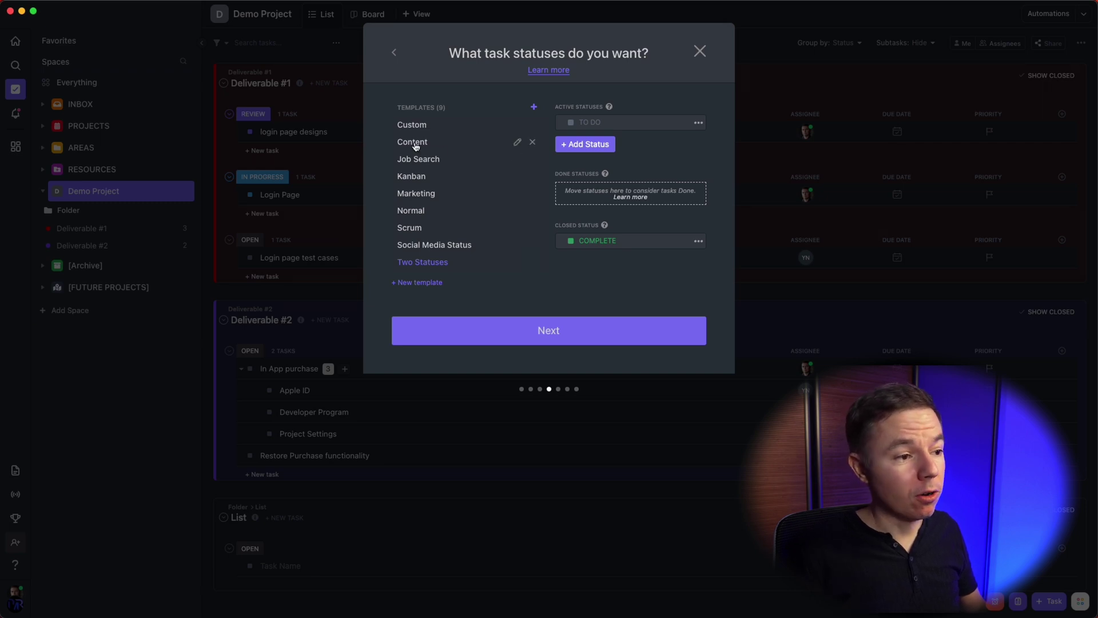
pyautogui.click(417, 143)
pyautogui.click(418, 180)
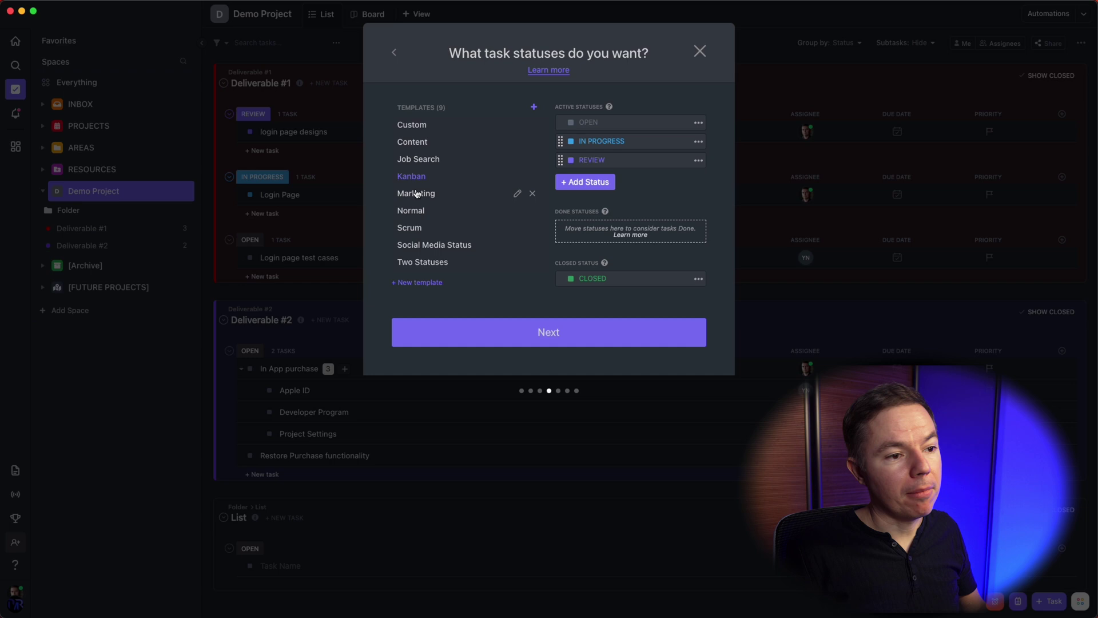
pyautogui.click(417, 195)
pyautogui.click(416, 228)
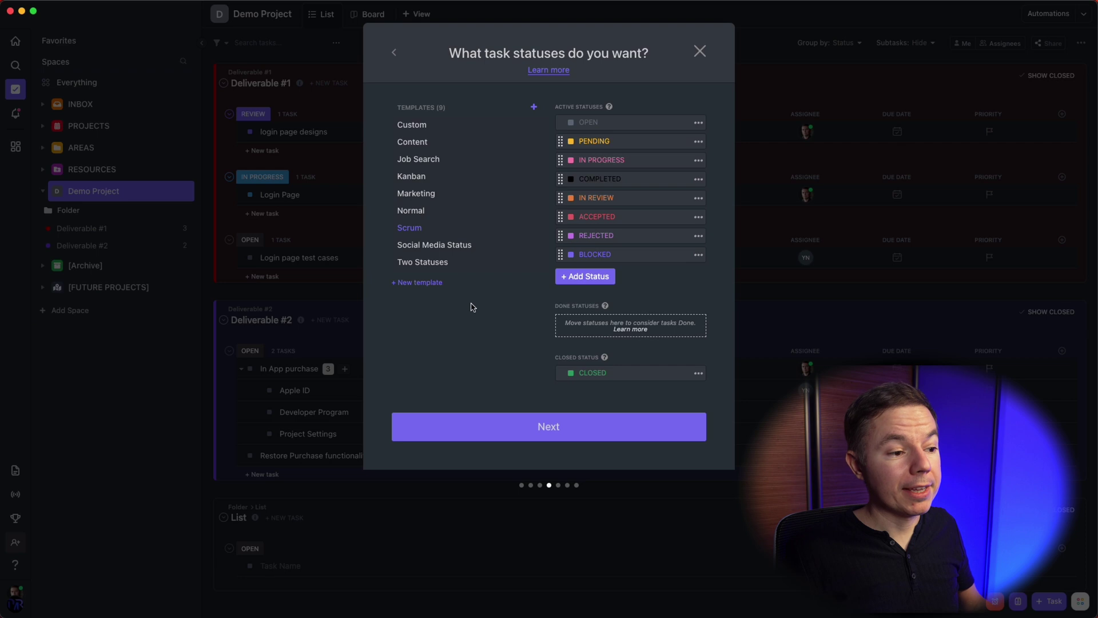
pyautogui.click(438, 264)
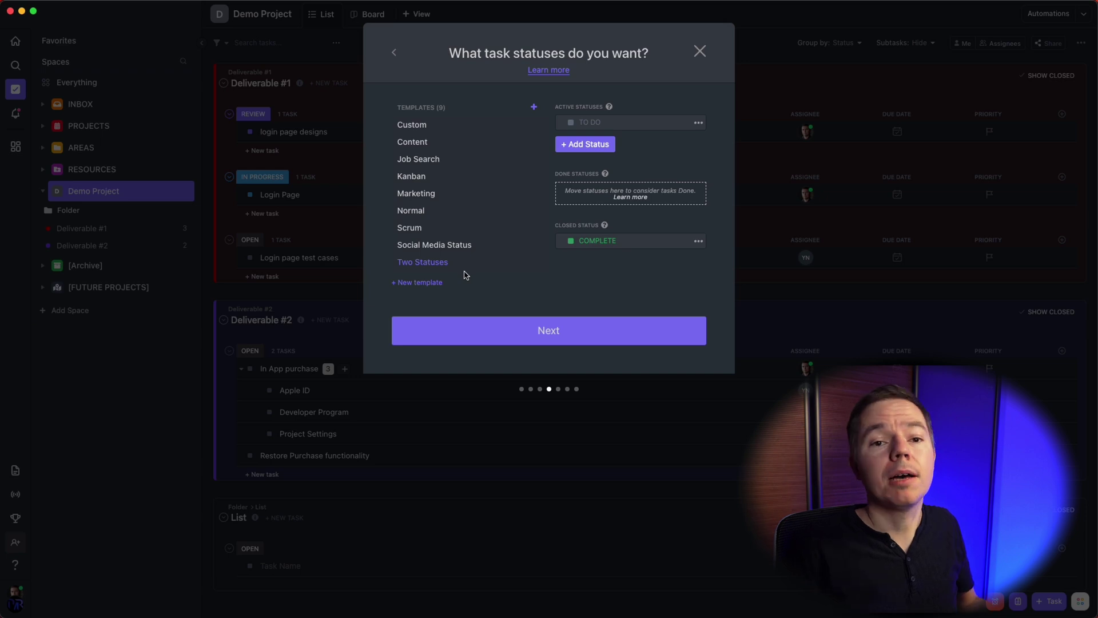
pyautogui.click(529, 330)
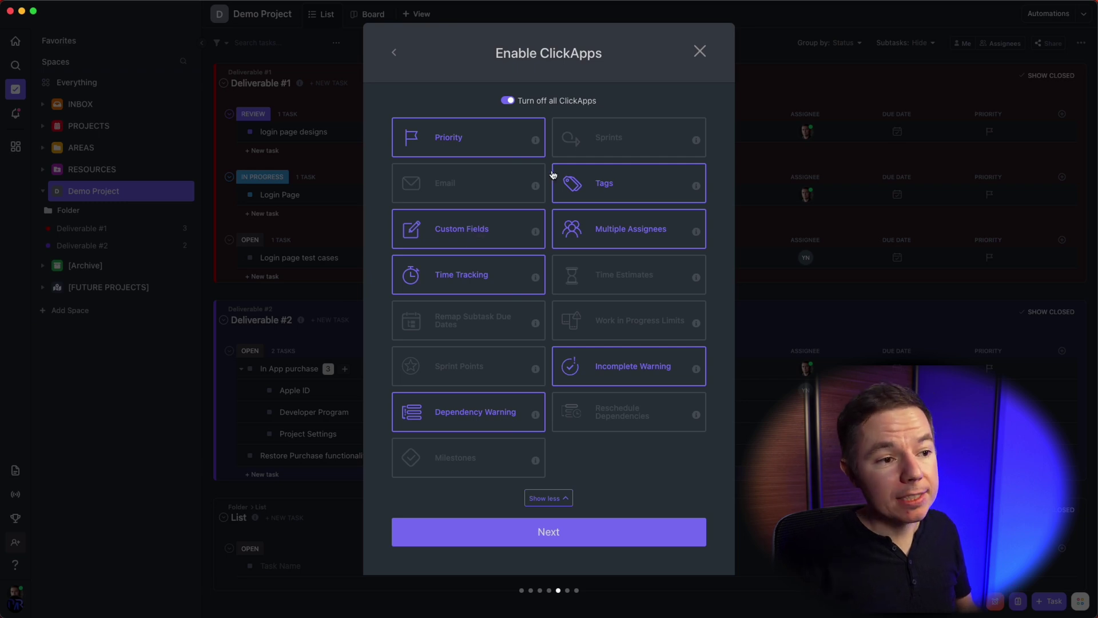
# Step: Enable the Sprints, Sprint Points and Reschedule Dependencies ClickApps for the new Space and continue
pyautogui.click(604, 140)
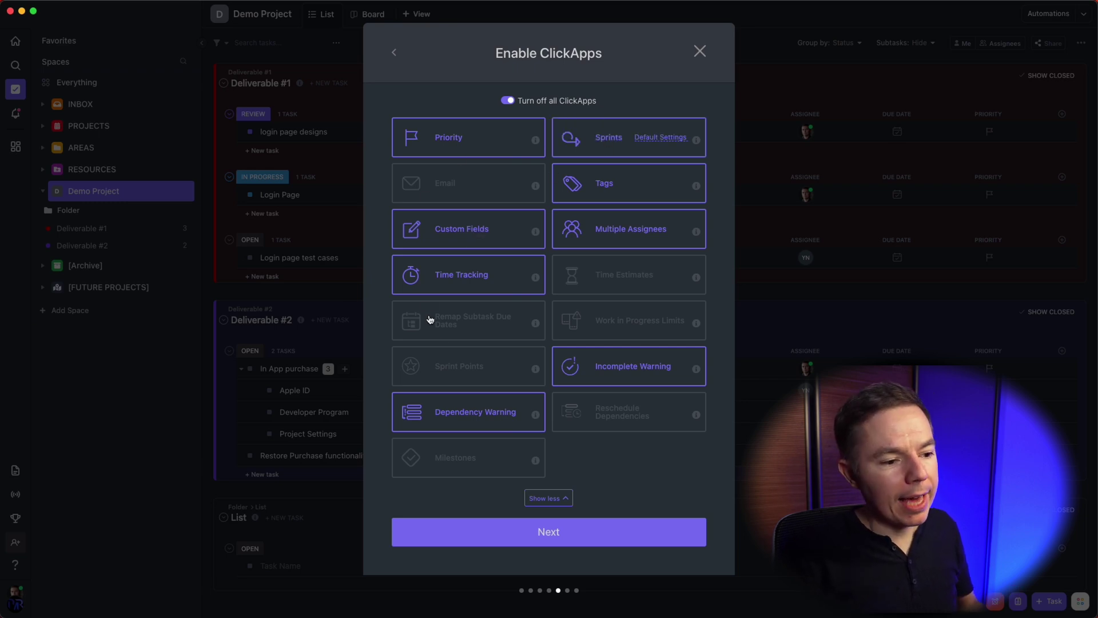
pyautogui.click(618, 324)
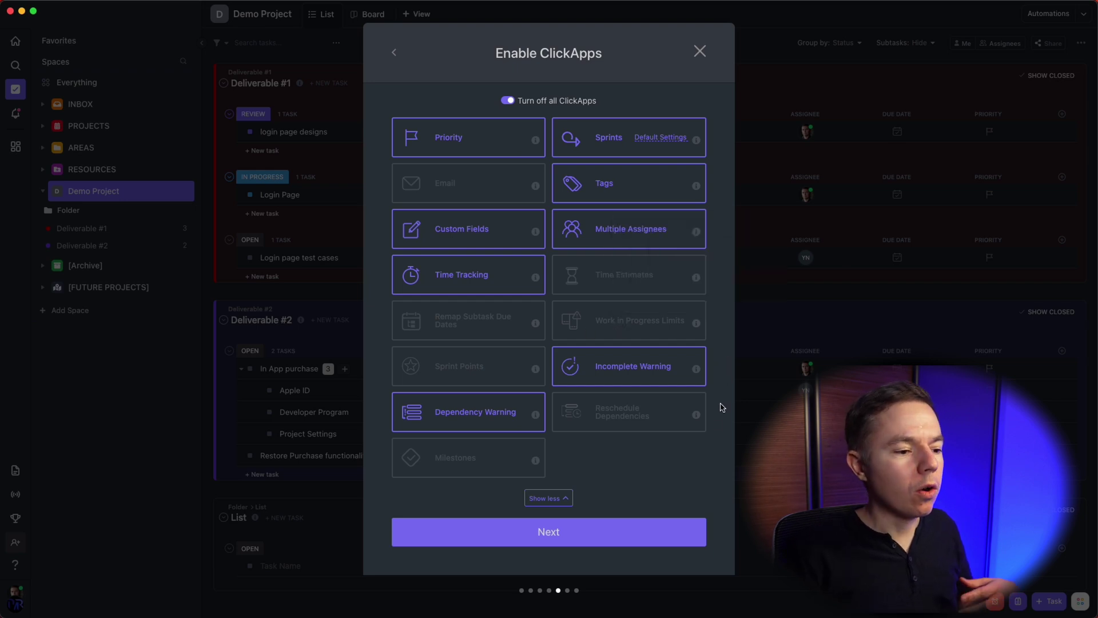
pyautogui.click(486, 380)
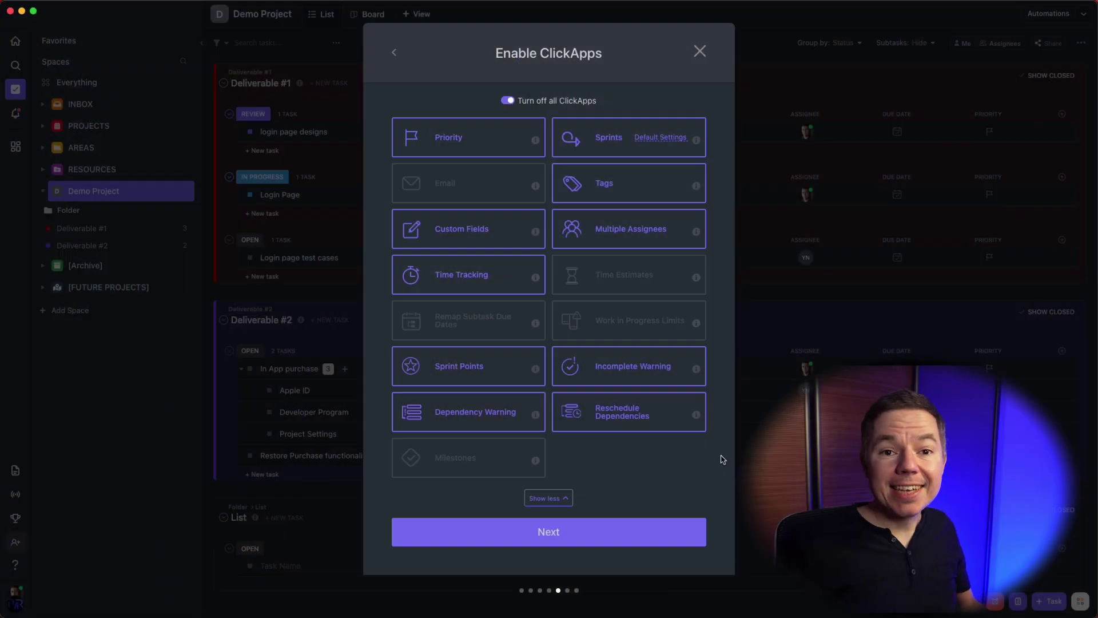
pyautogui.click(640, 523)
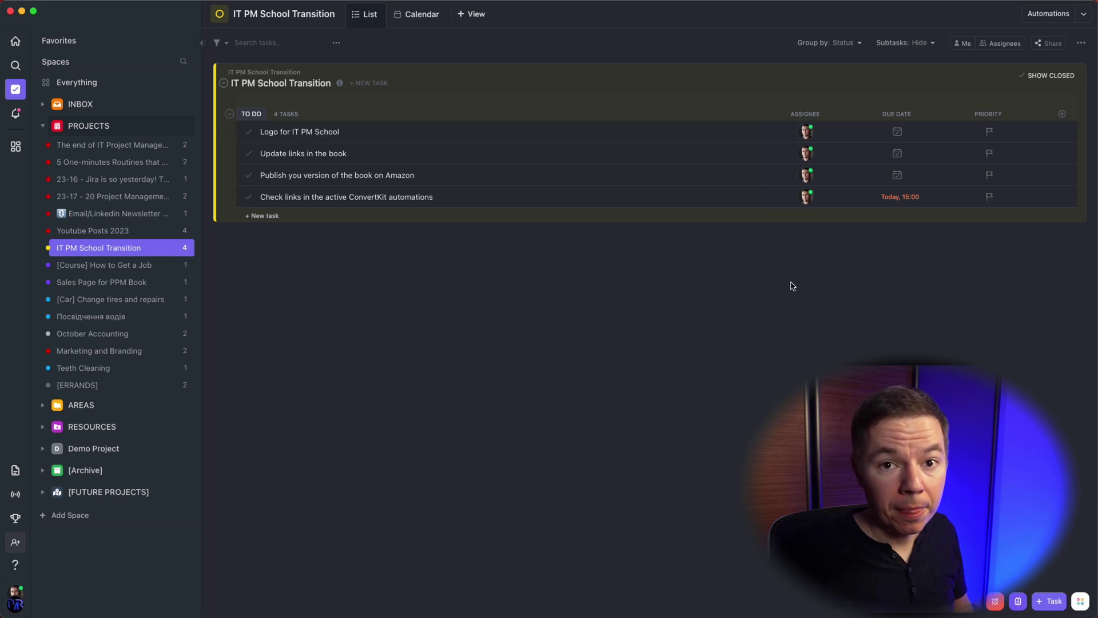
# Step: Browse the custom field types available as new columns in the IT PM School Transition list, and close the selection without adding one
pyautogui.click(1062, 114)
pyautogui.scroll(-5, 1007, 260)
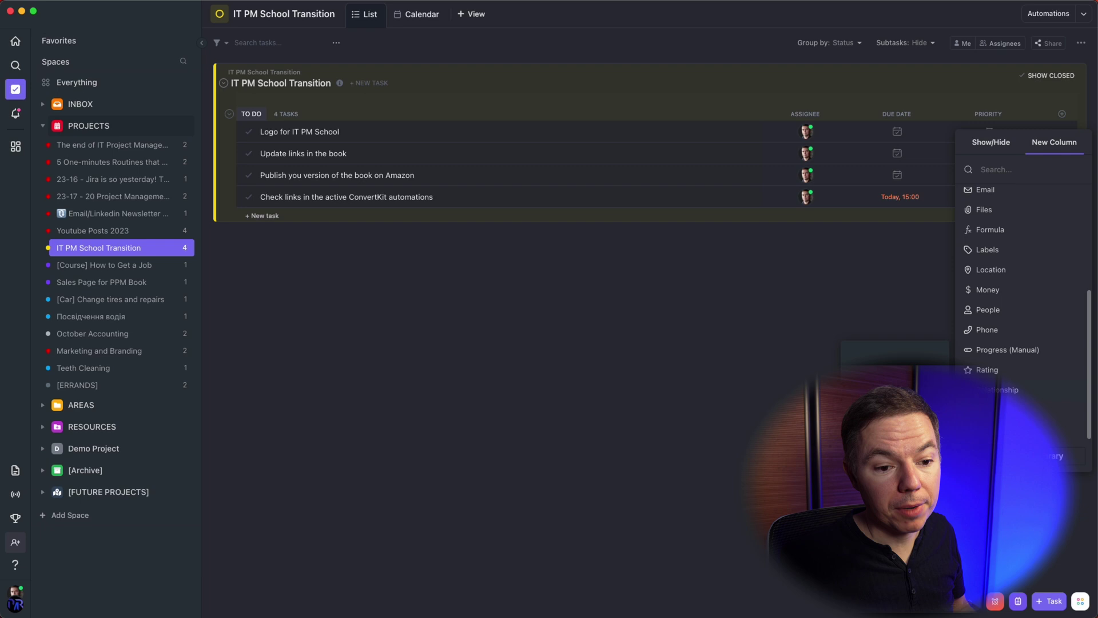
pyautogui.moveTo(994, 310)
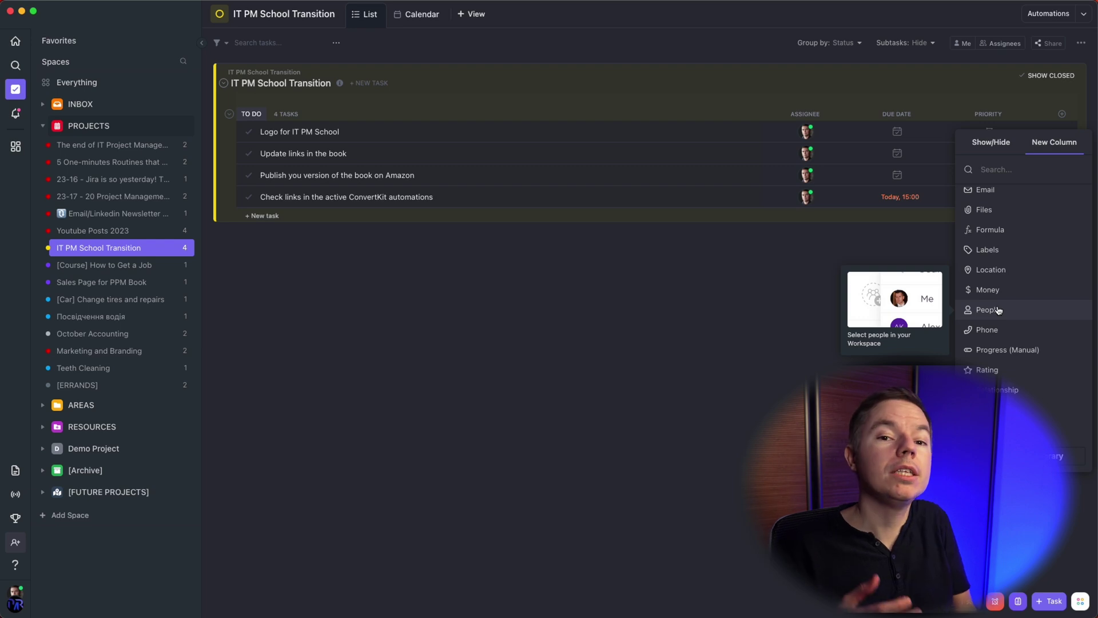
pyautogui.click(389, 395)
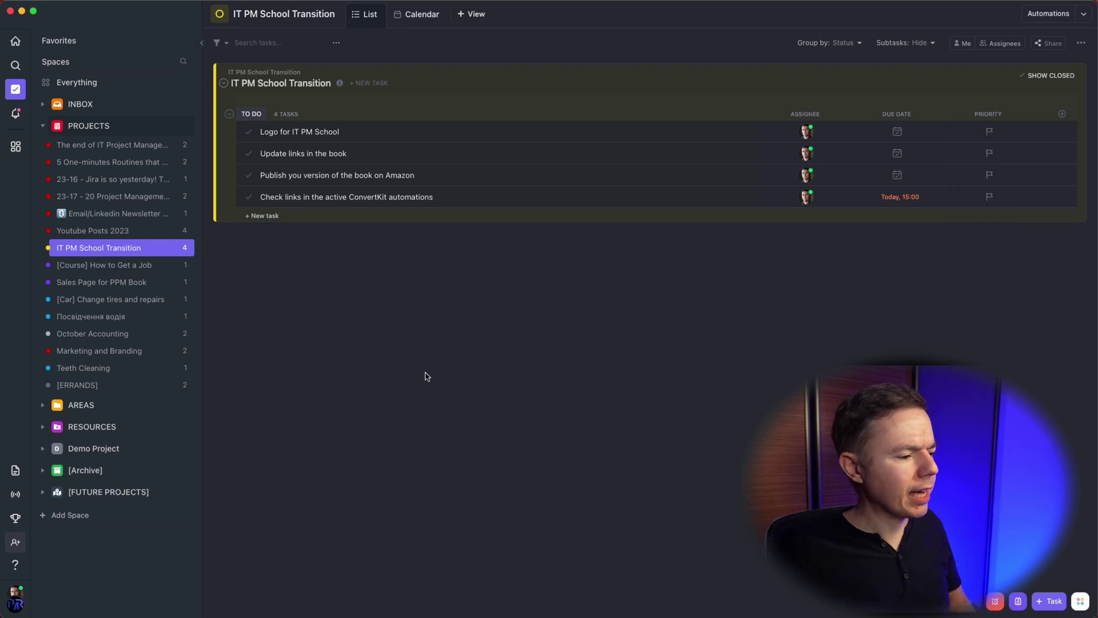
# Step: Open the Demo Project space and show its tasks in the Board view
pyautogui.click(94, 450)
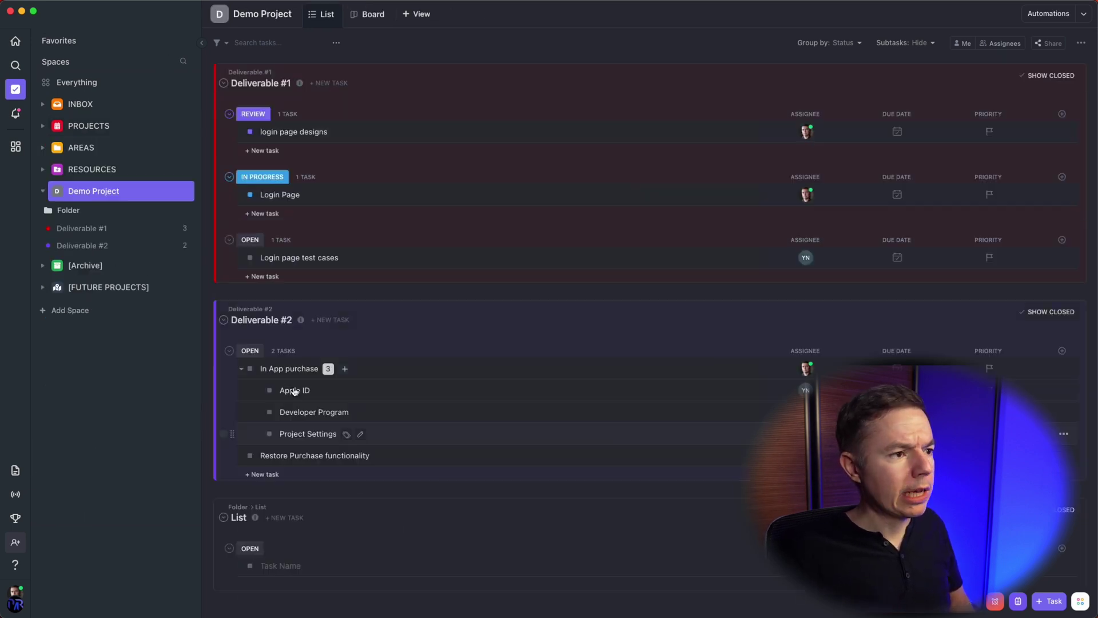
pyautogui.click(354, 17)
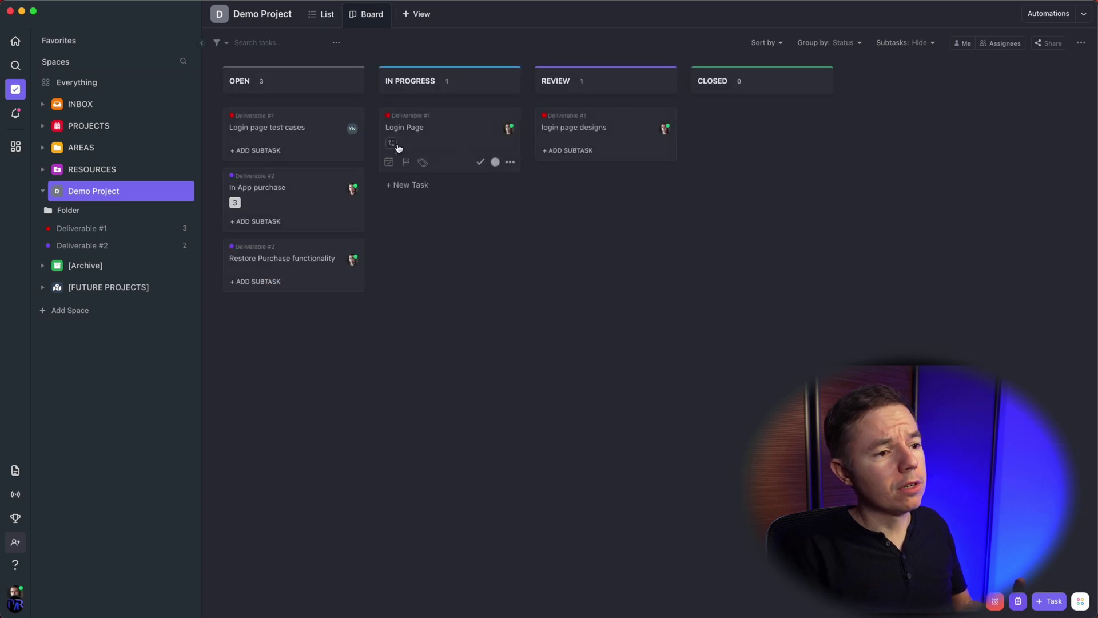
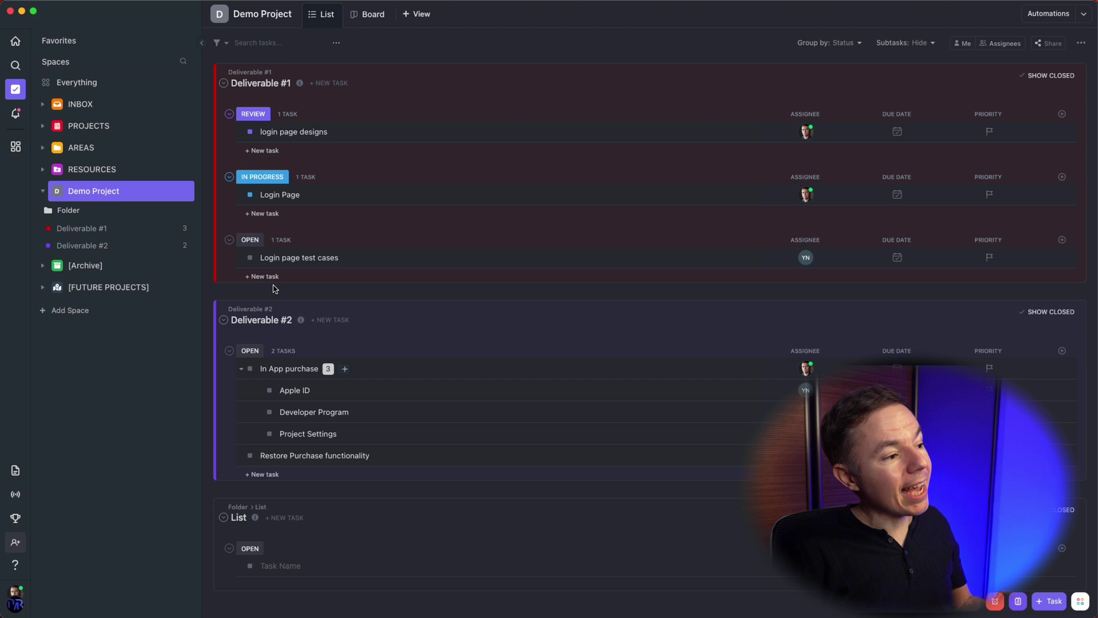
# Step: In the PROJECTS space's weekly calendar, schedule the unscheduled task "Logo for IT PM School" on Friday 3 Nov, 9:00-11:00
pyautogui.click(89, 127)
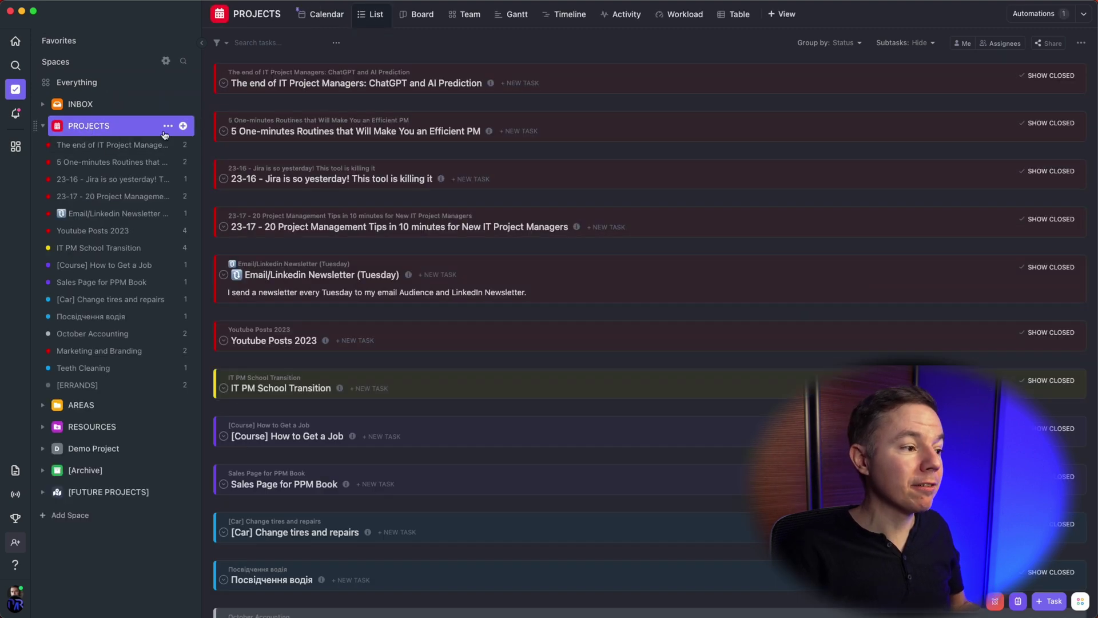
pyautogui.click(325, 16)
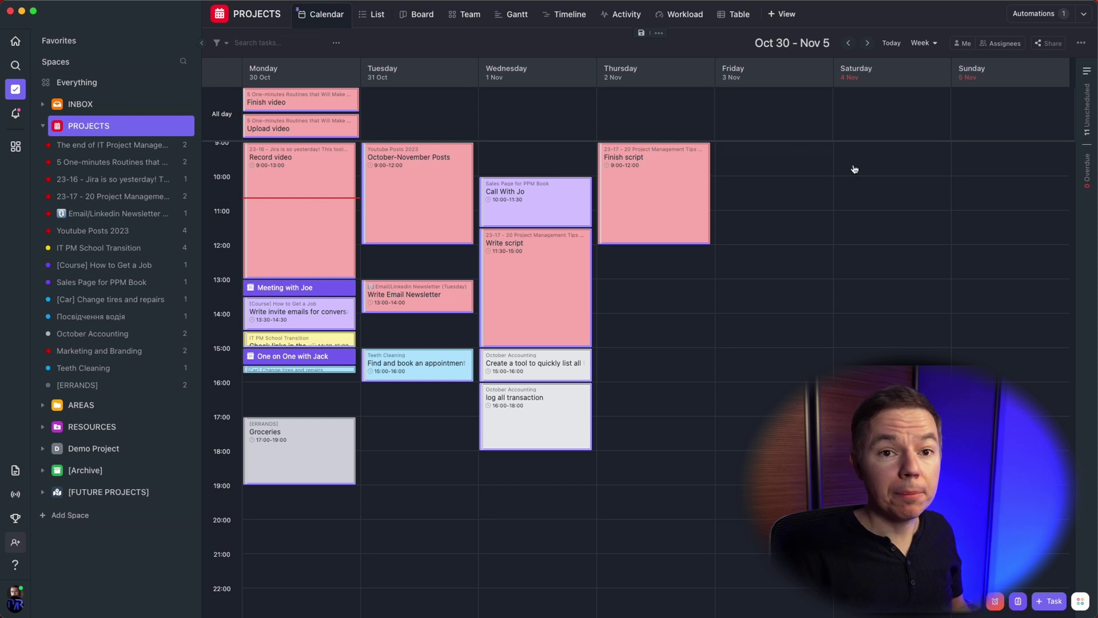
pyautogui.click(1088, 109)
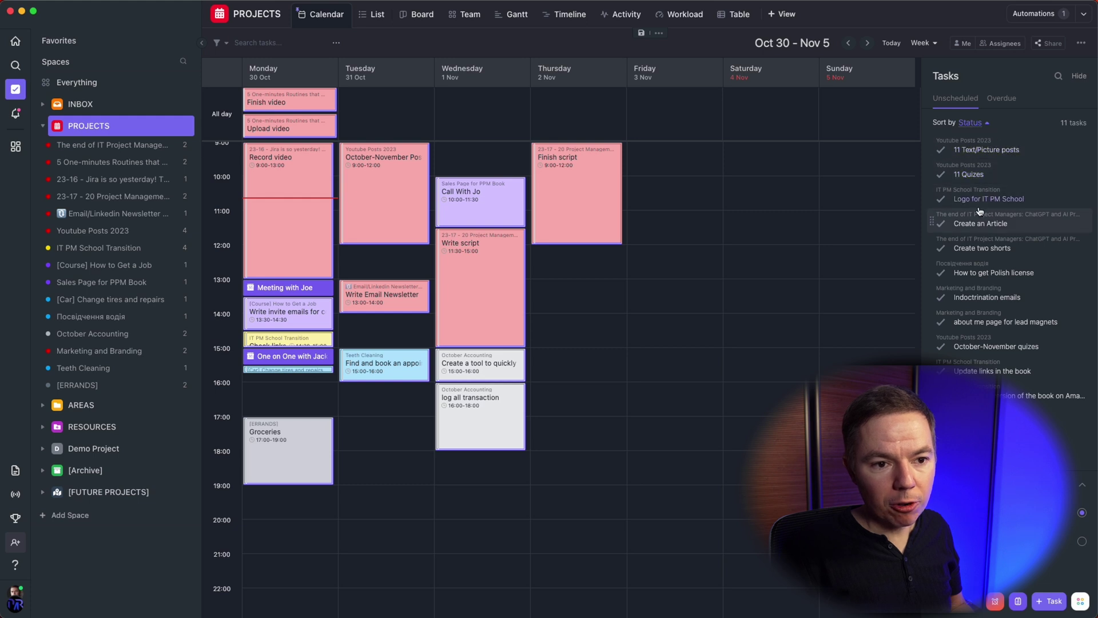
pyautogui.moveTo(961, 201); pyautogui.dragTo(678, 210)
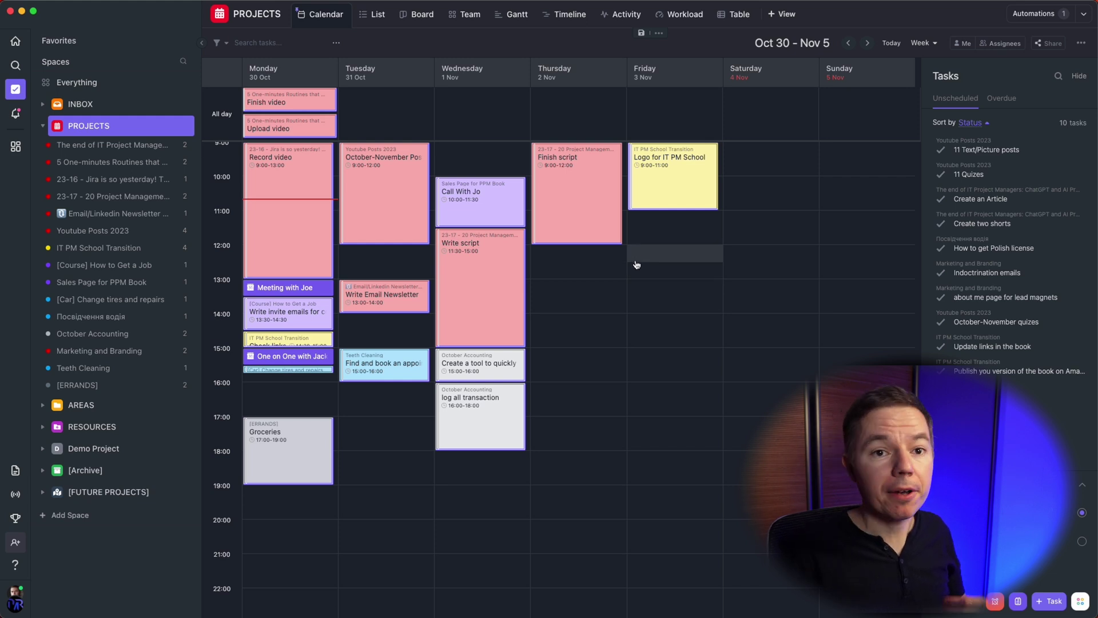
# Step: Check the day's plan on Home, and return to the PROJECTS space to open its Gantt view
pyautogui.click(15, 40)
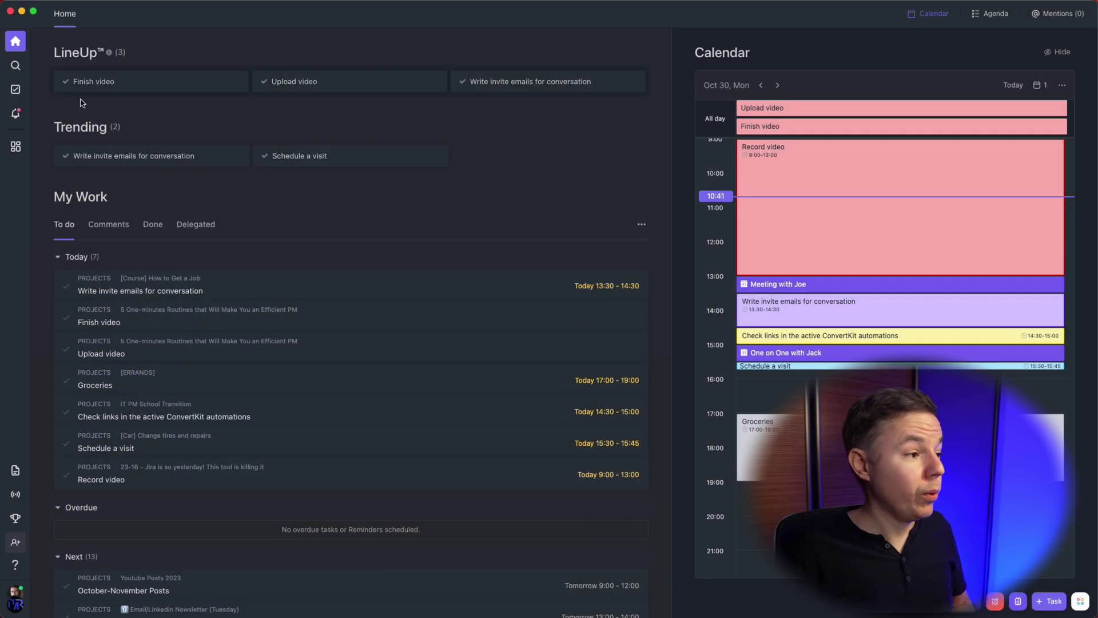
pyautogui.click(16, 90)
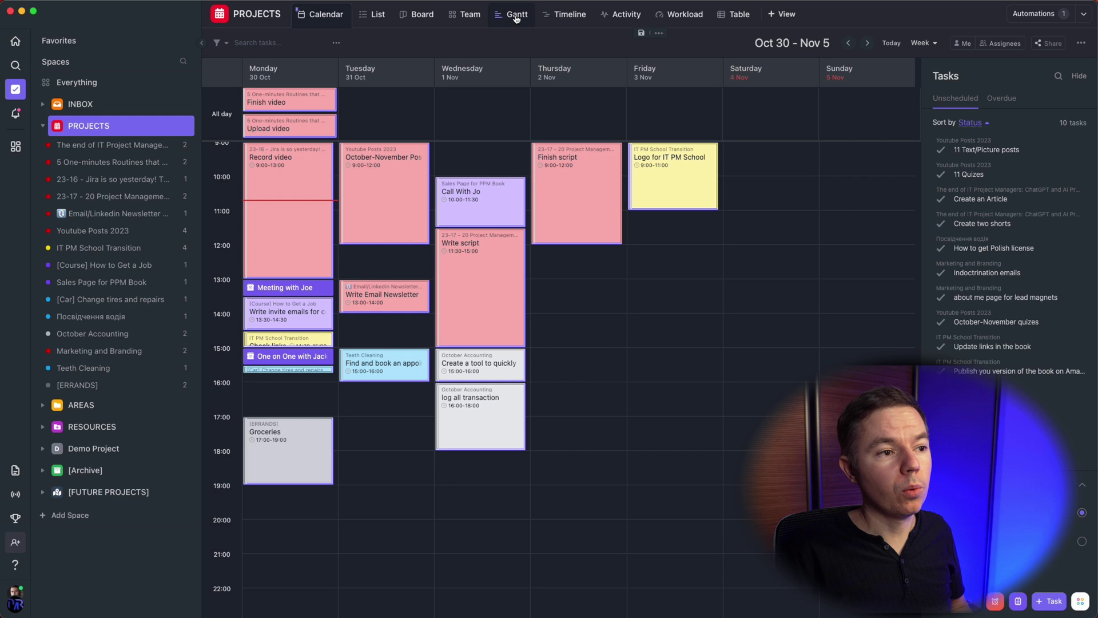
pyautogui.click(516, 17)
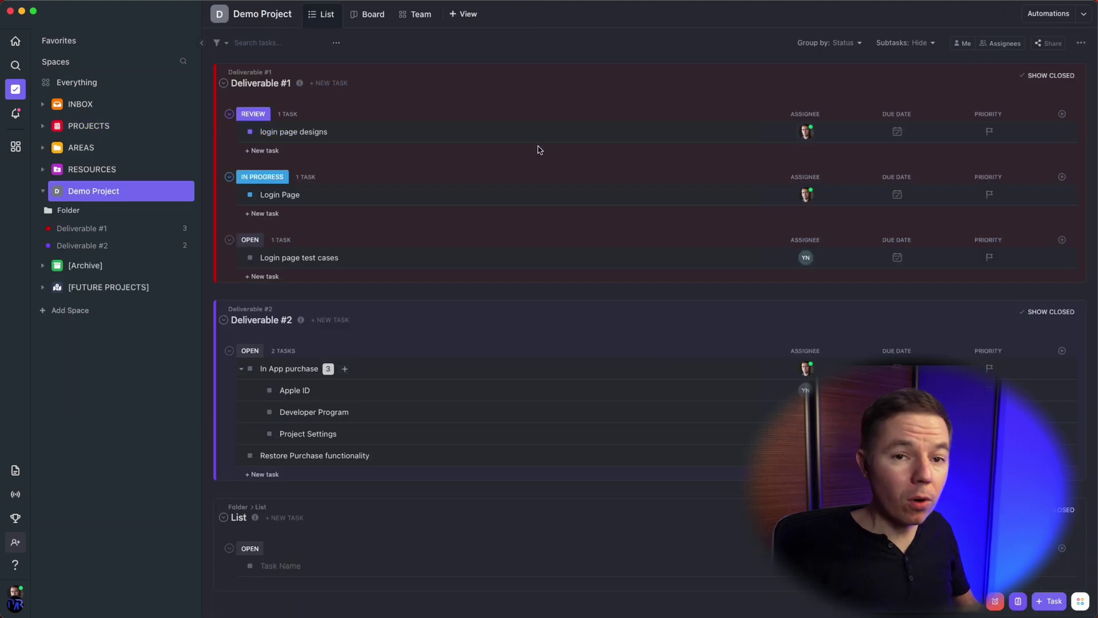
# Step: Open Demo Project's Team view and show the options for measuring workload
pyautogui.click(417, 13)
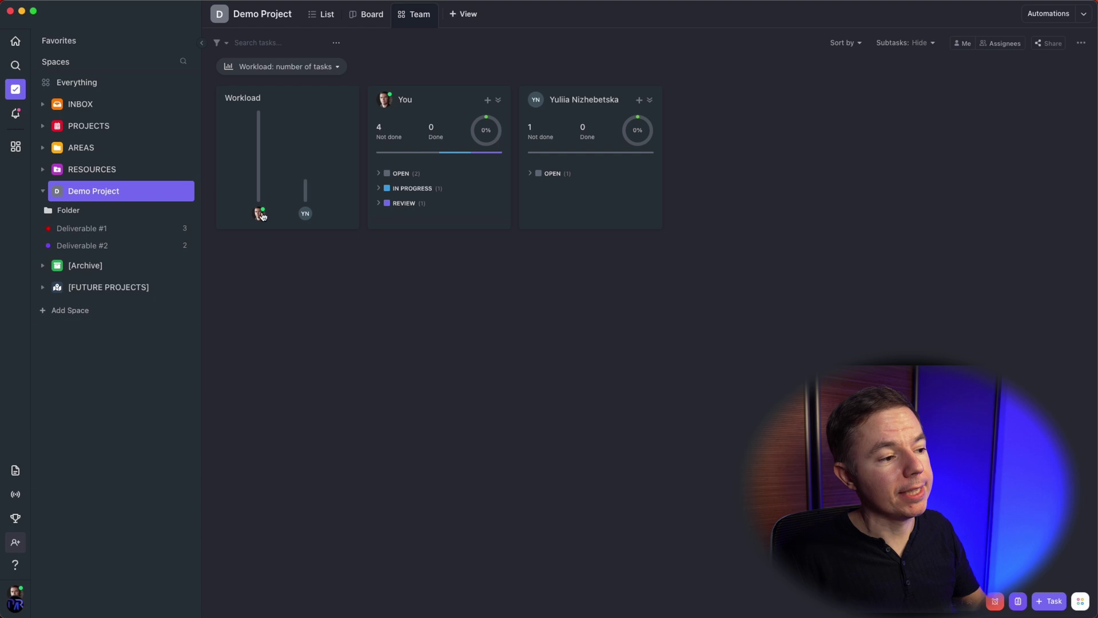
pyautogui.click(335, 68)
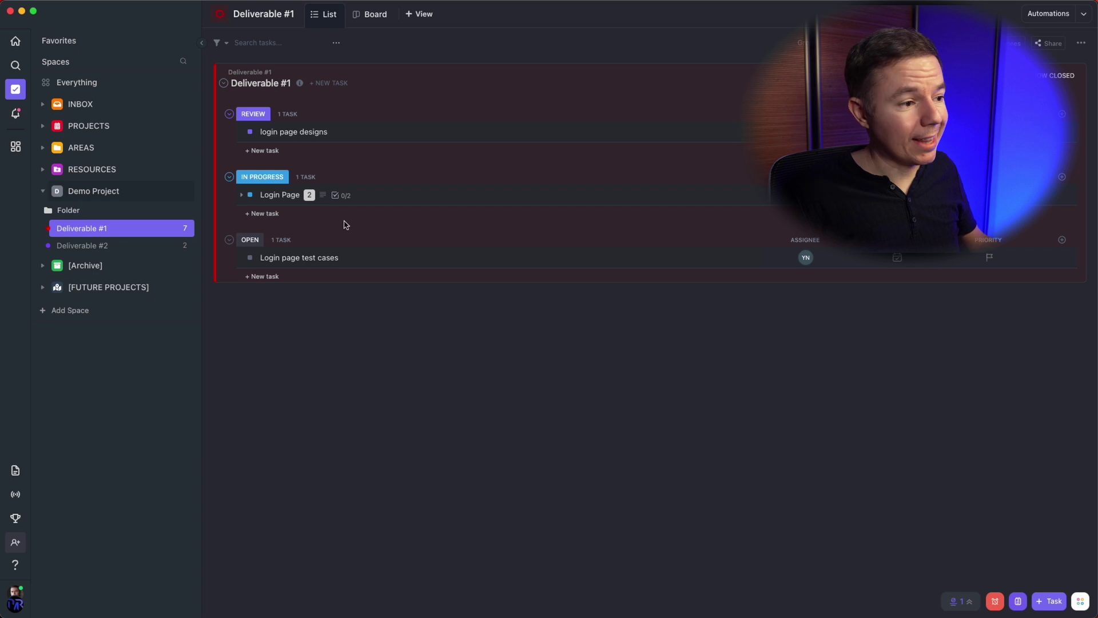
# Step: Open the Login Page task in Deliverable #1 and expand its description to read it to the end
pyautogui.click(280, 196)
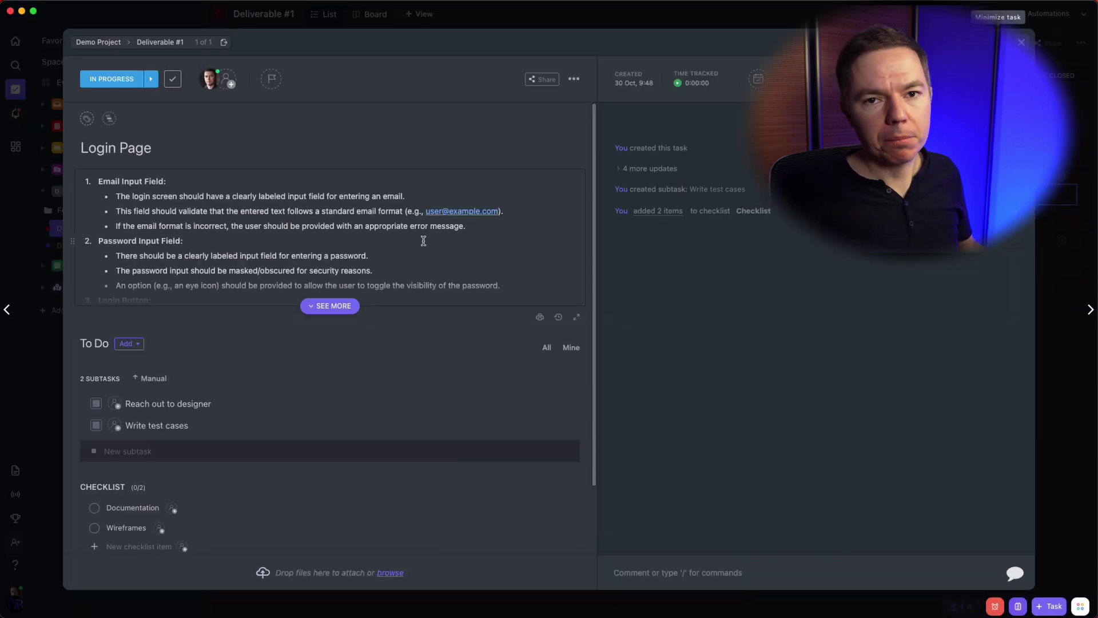
pyautogui.click(350, 259)
pyautogui.scroll(-5, 349, 254)
# Step: Browse the slash commands at the end of the task description, dismiss them, and examine the subtasks and checklist below
pyautogui.click(131, 285)
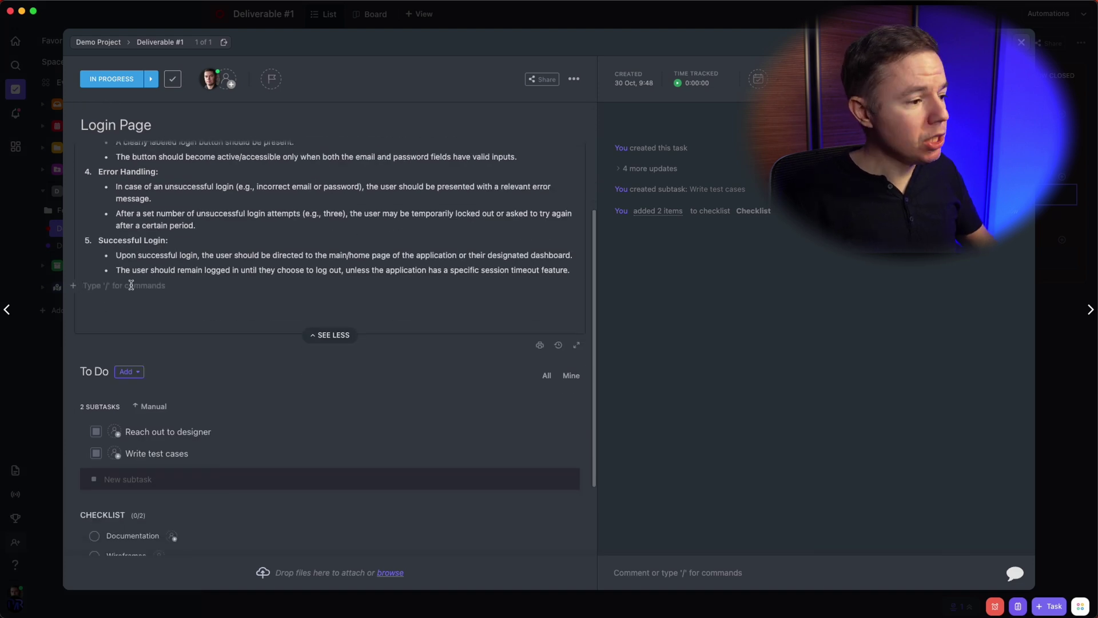
pyautogui.write('/')
pyautogui.scroll(-3, 188, 363)
pyautogui.scroll(-2, 183, 367)
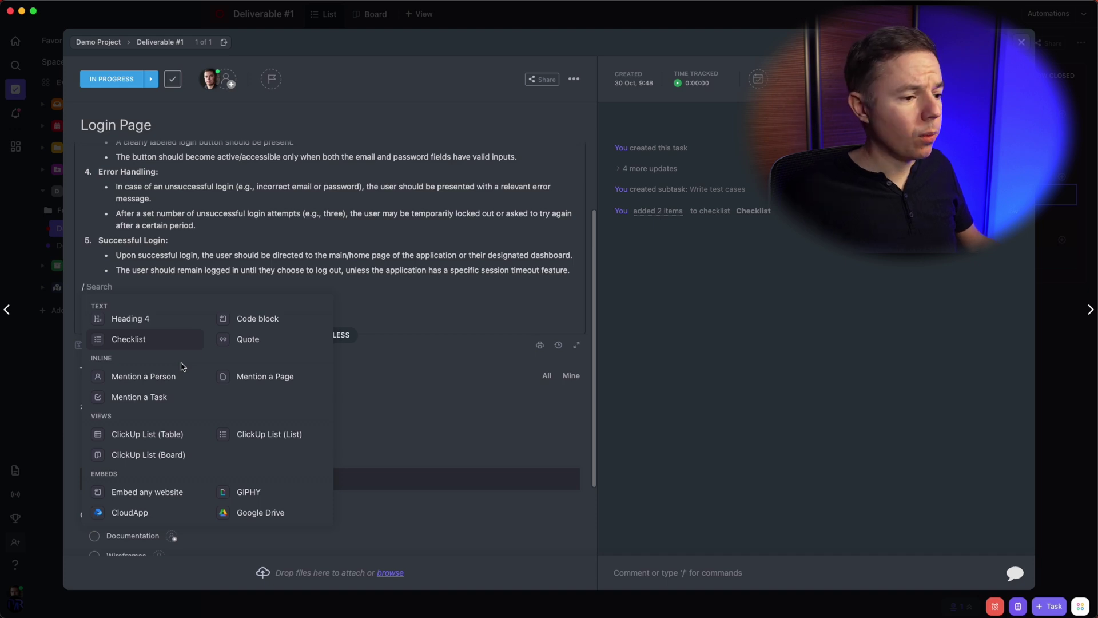
pyautogui.click(378, 363)
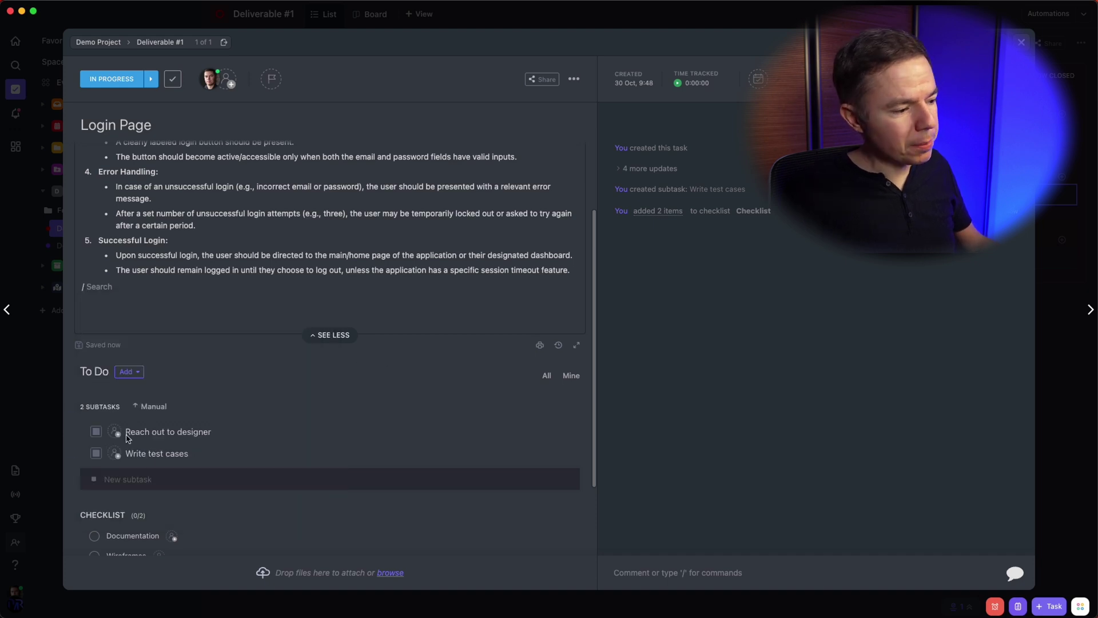
pyautogui.scroll(-3, 147, 455)
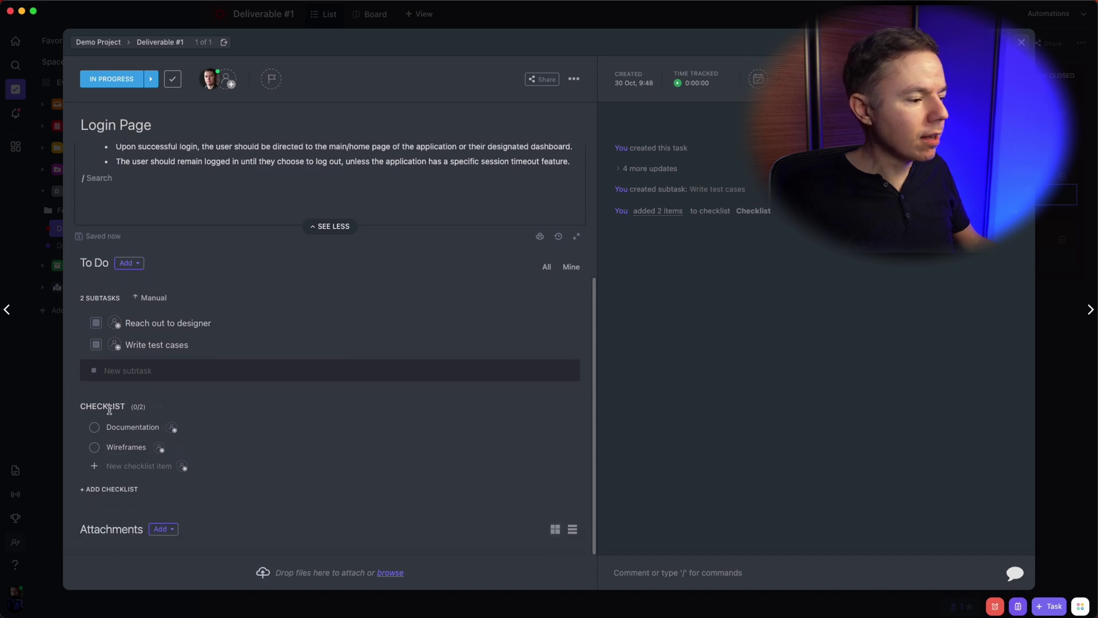
pyautogui.moveTo(175, 493)
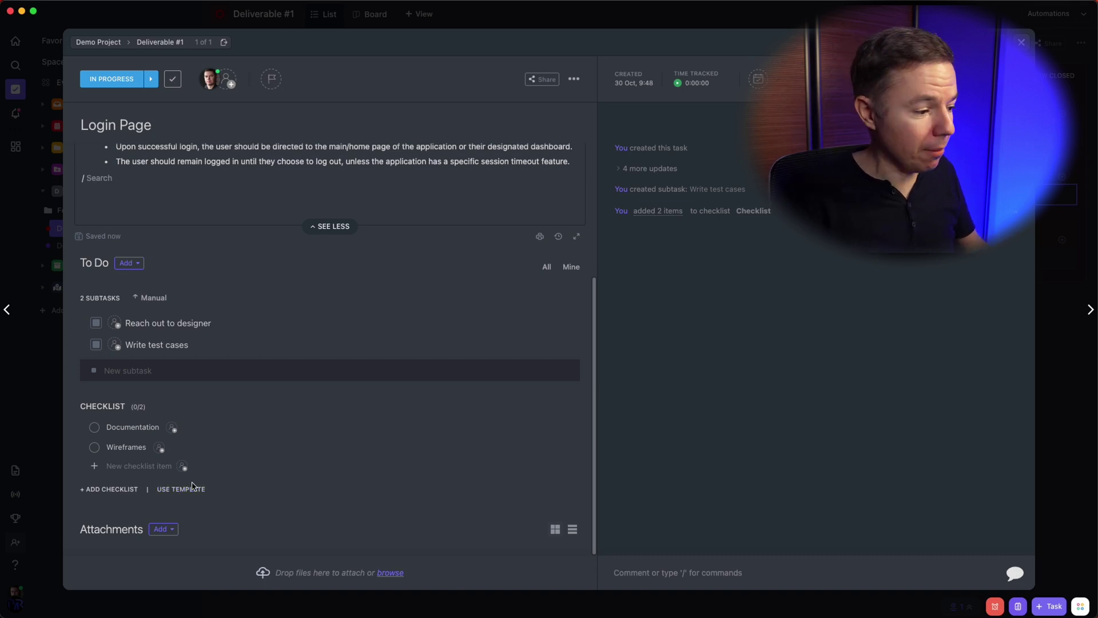
# Step: Bring up the slash commands in the Login Page task's comment field and browse the available content types
pyautogui.click(693, 569)
pyautogui.write('/')
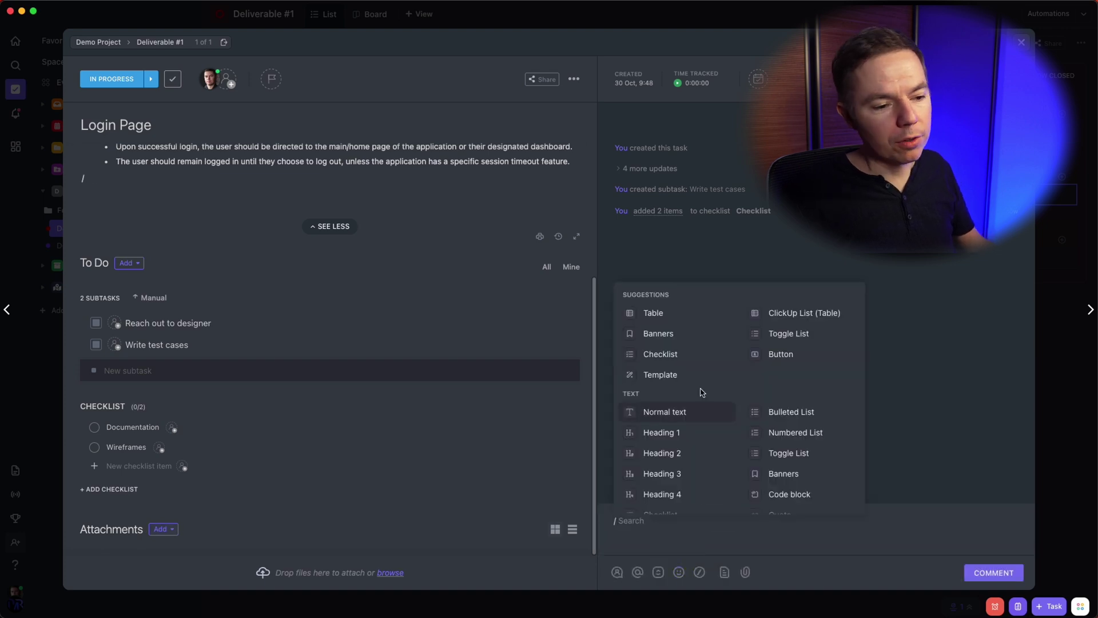
pyautogui.scroll(-10, 820, 450)
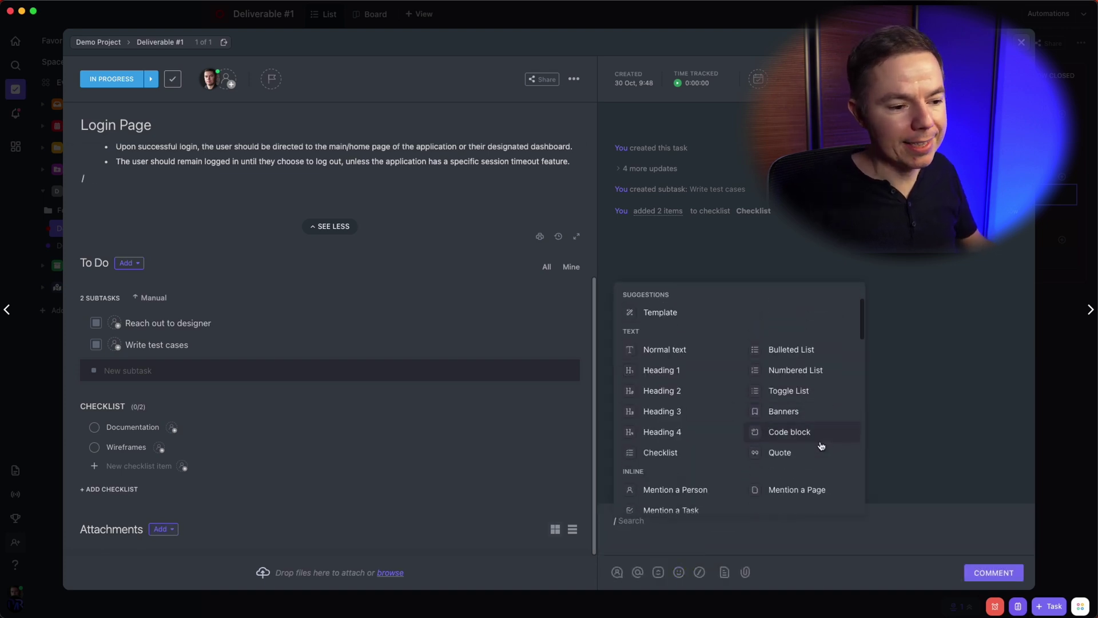
pyautogui.scroll(-2, 821, 446)
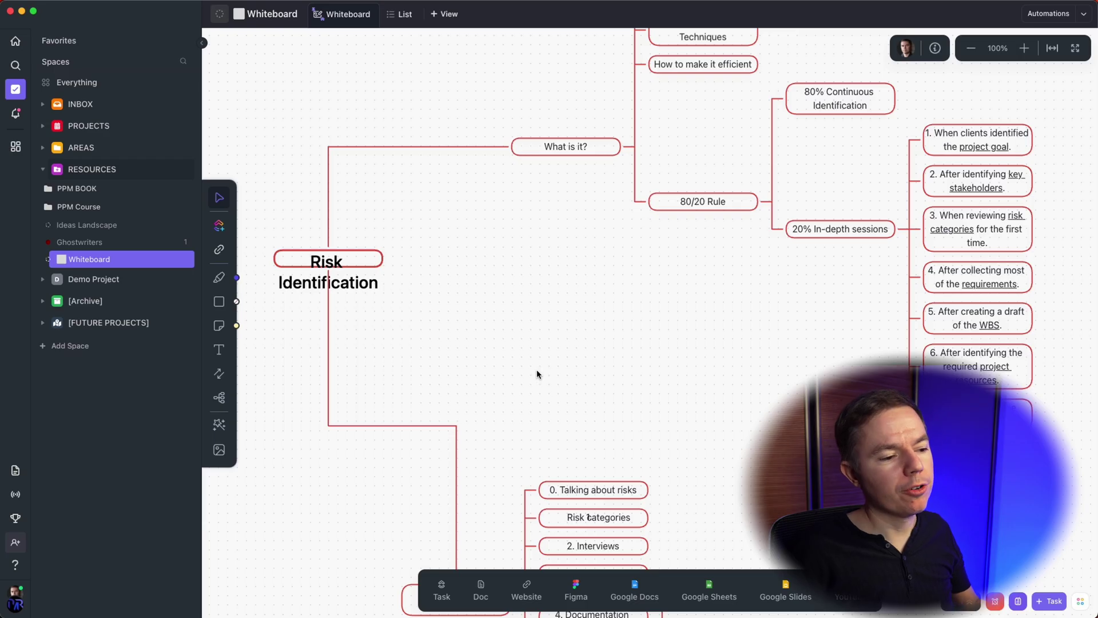
# Step: Examine the Risk Identification mind map on the whiteboard, from the What is it? branch down to the Risk Identification Techniques branch
pyautogui.scroll(5, 570, 385)
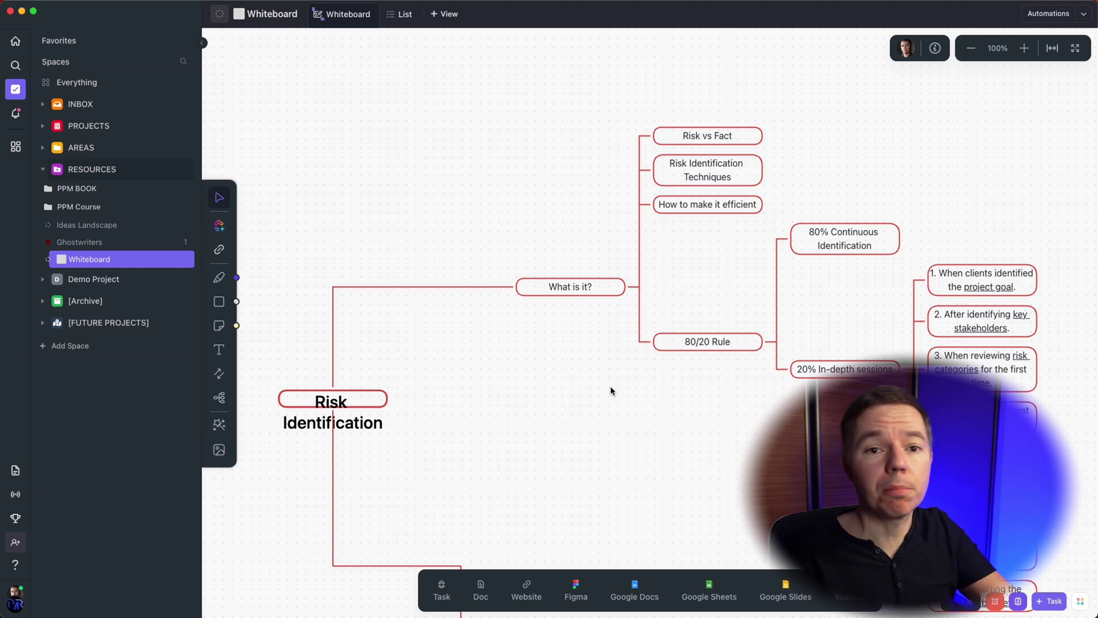
pyautogui.scroll(-12, 611, 391)
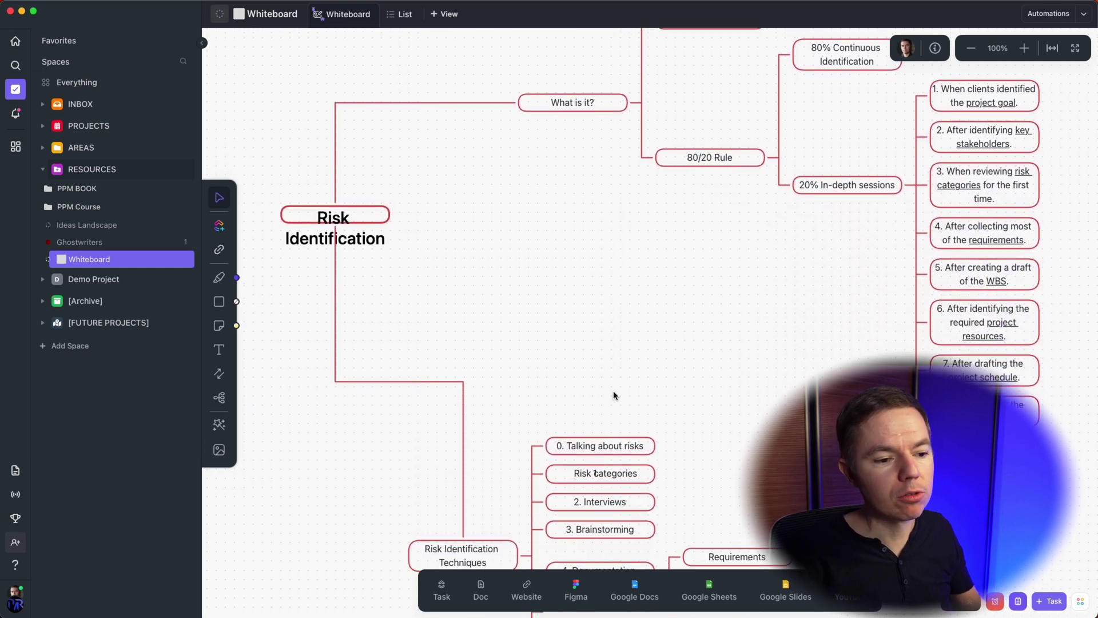
pyautogui.scroll(-6, 613, 393)
pyautogui.scroll(3, 589, 403)
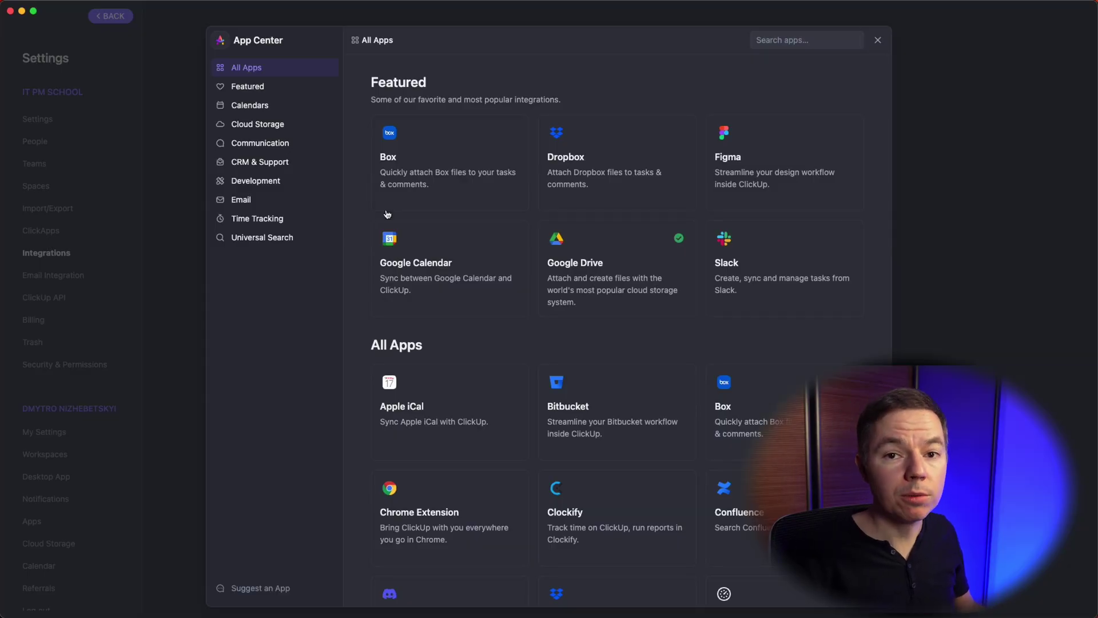
# Step: Browse the featured integrations and the full list of available apps in the App Center
pyautogui.scroll(-1, 498, 193)
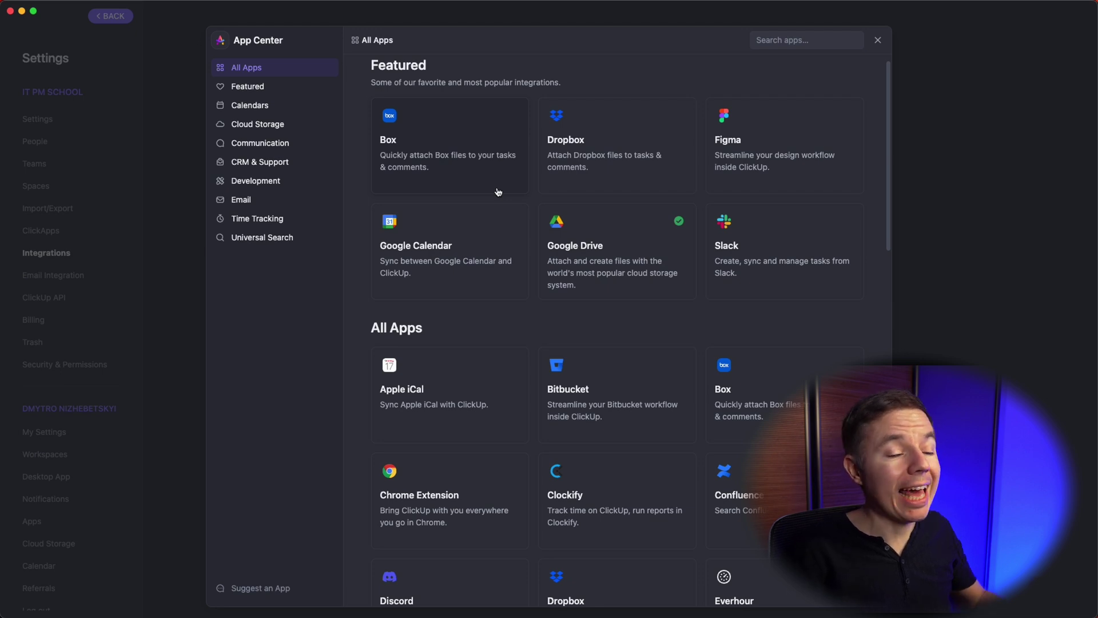
pyautogui.scroll(-5, 498, 192)
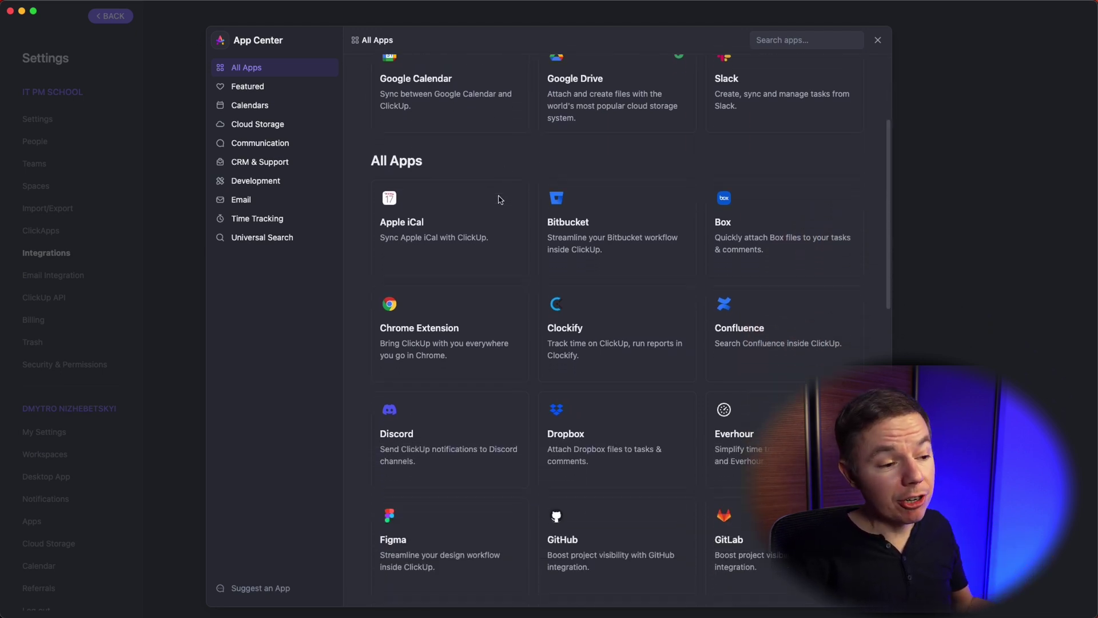
pyautogui.scroll(-6, 555, 250)
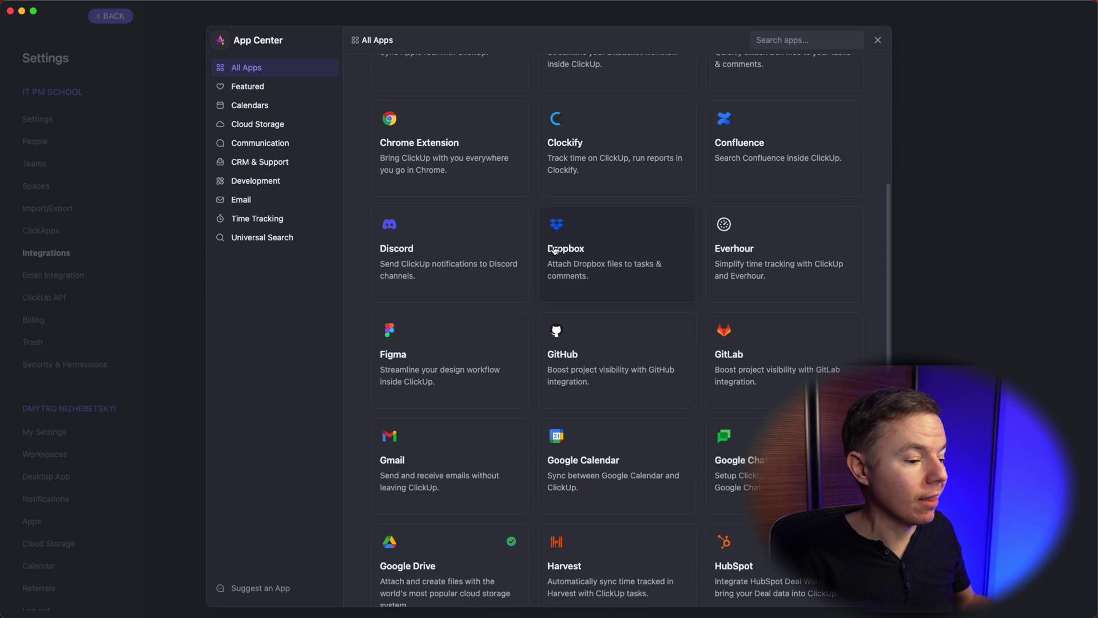
pyautogui.scroll(-5, 555, 250)
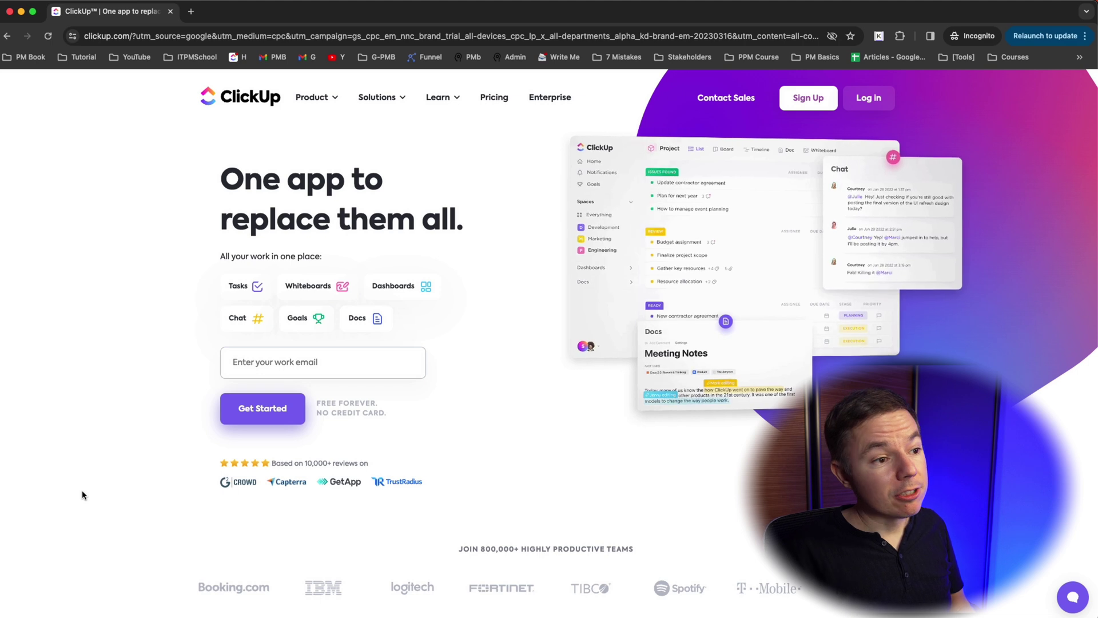
# Step: Open the pricing page on the ClickUp website in the browser and review the features included in each plan
pyautogui.click(485, 96)
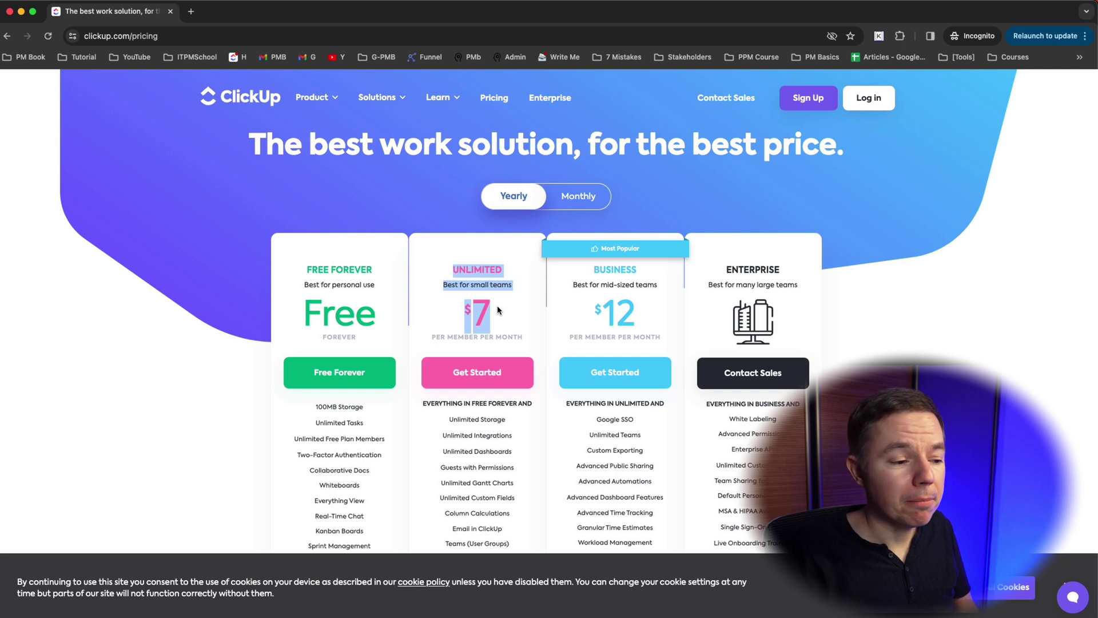
pyautogui.scroll(-5, 497, 309)
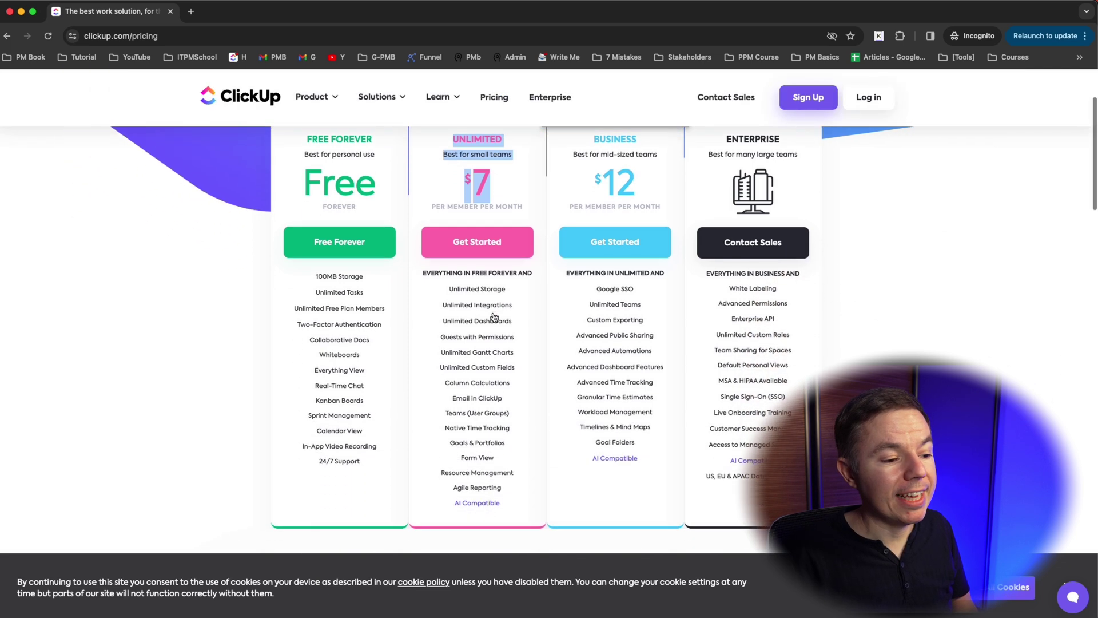